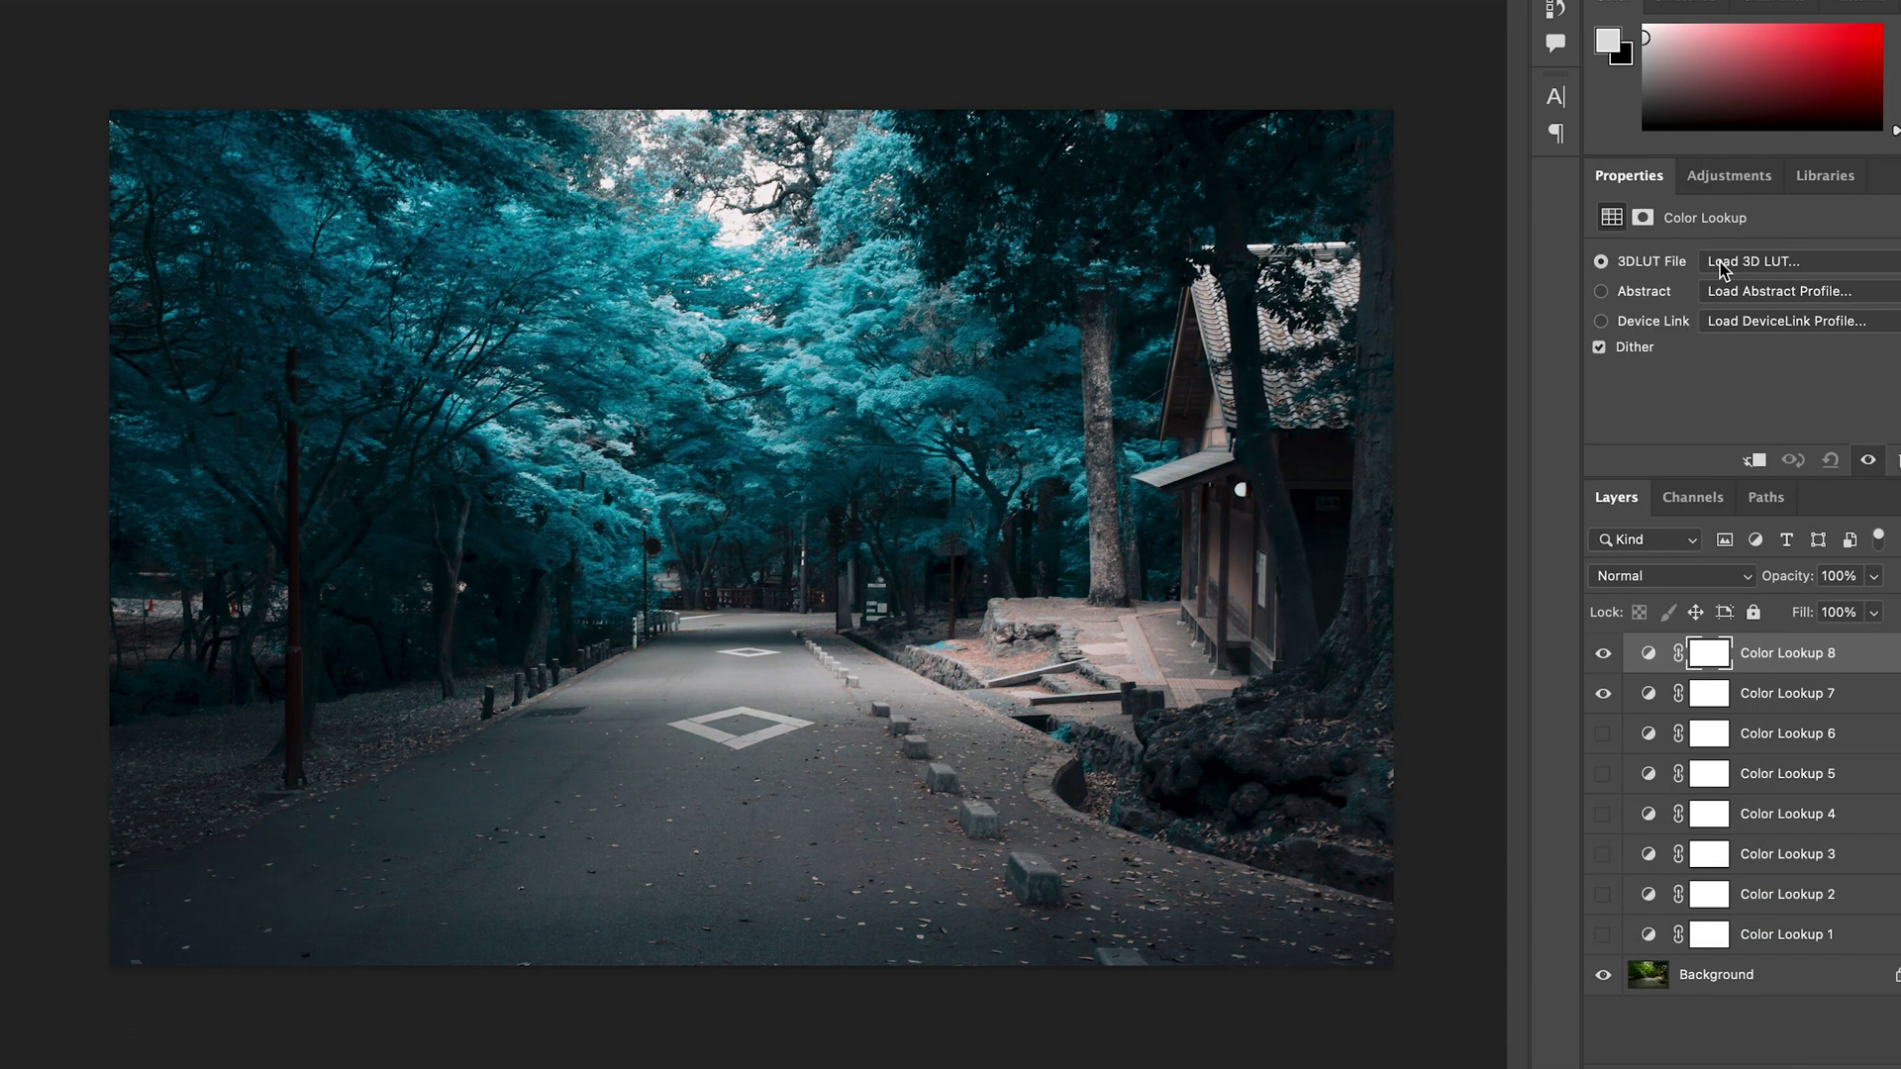
# Step: Load Infrared-Lut-08.cube and Infrared-Lut-10.cube into the new Color Lookup layers and begin another one
pyautogui.click(1722, 261)
pyautogui.click(1620, 912)
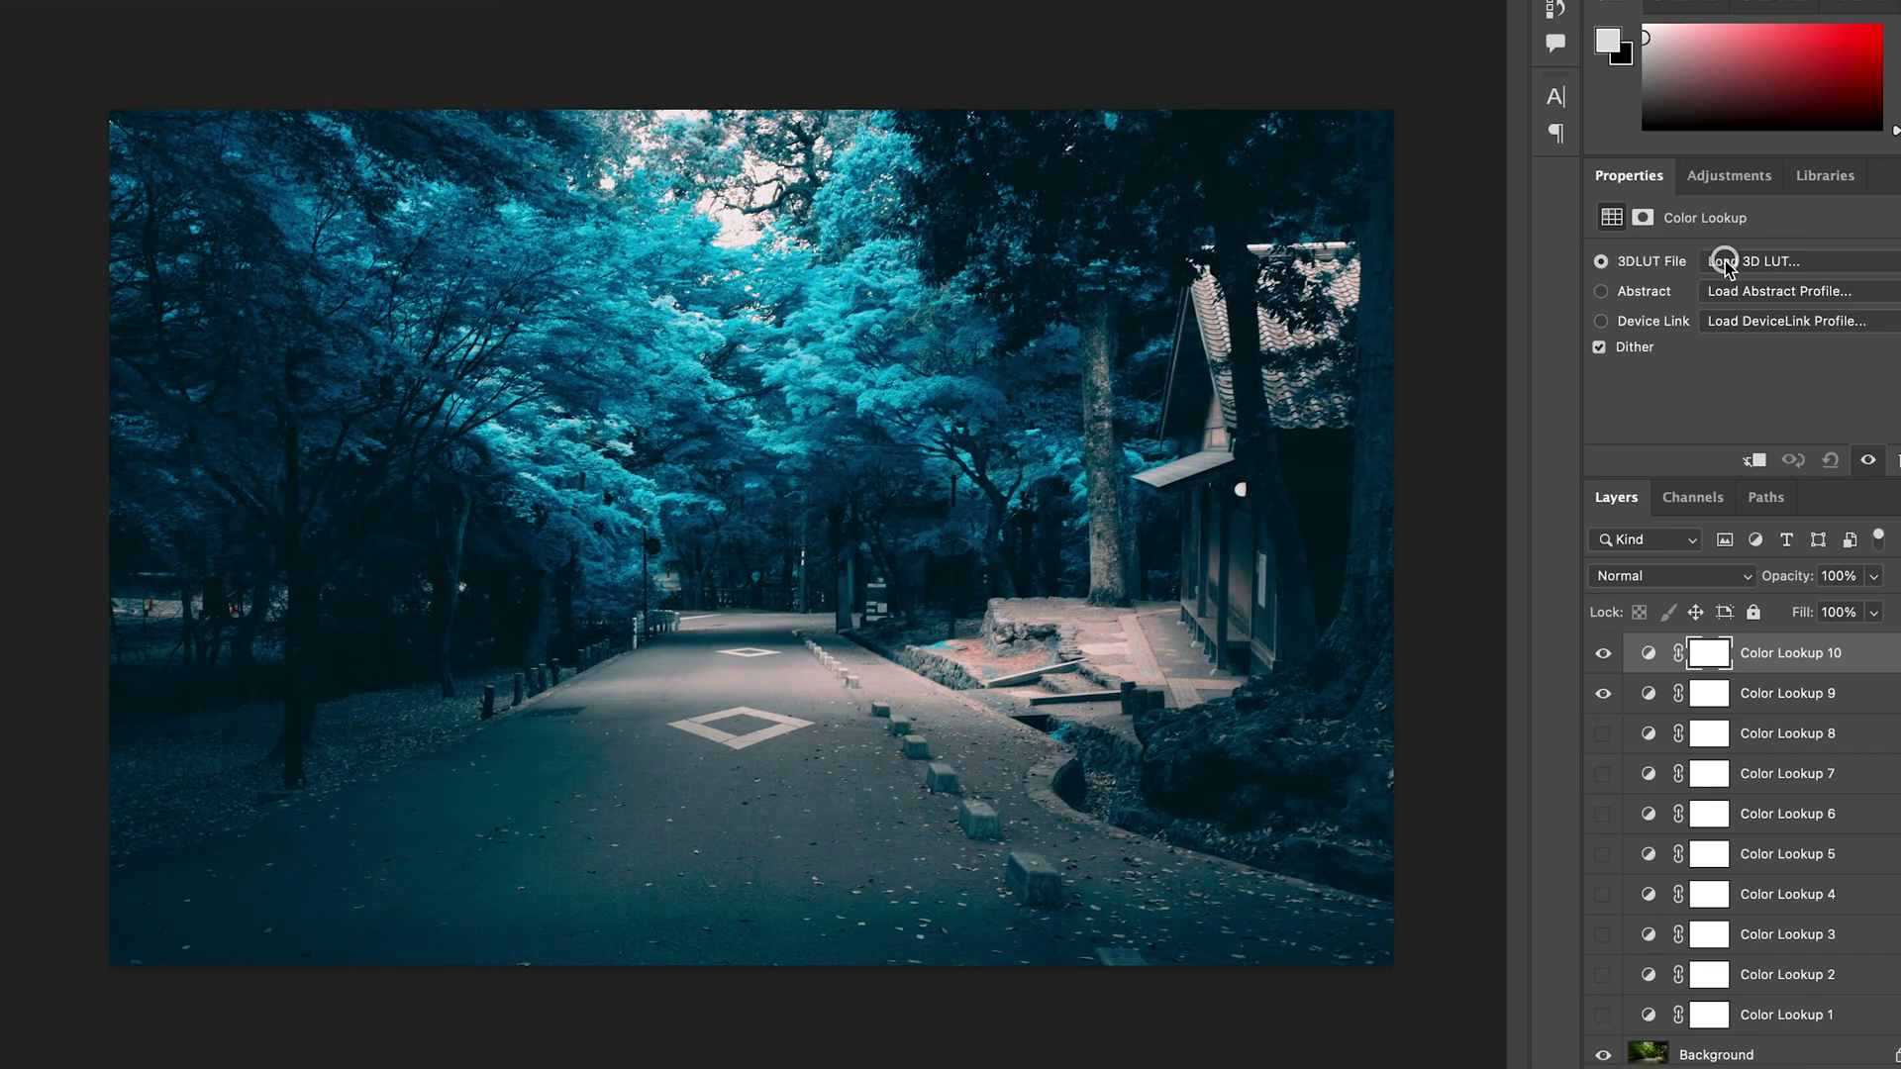
pyautogui.click(1722, 262)
pyautogui.click(1634, 960)
pyautogui.click(1715, 193)
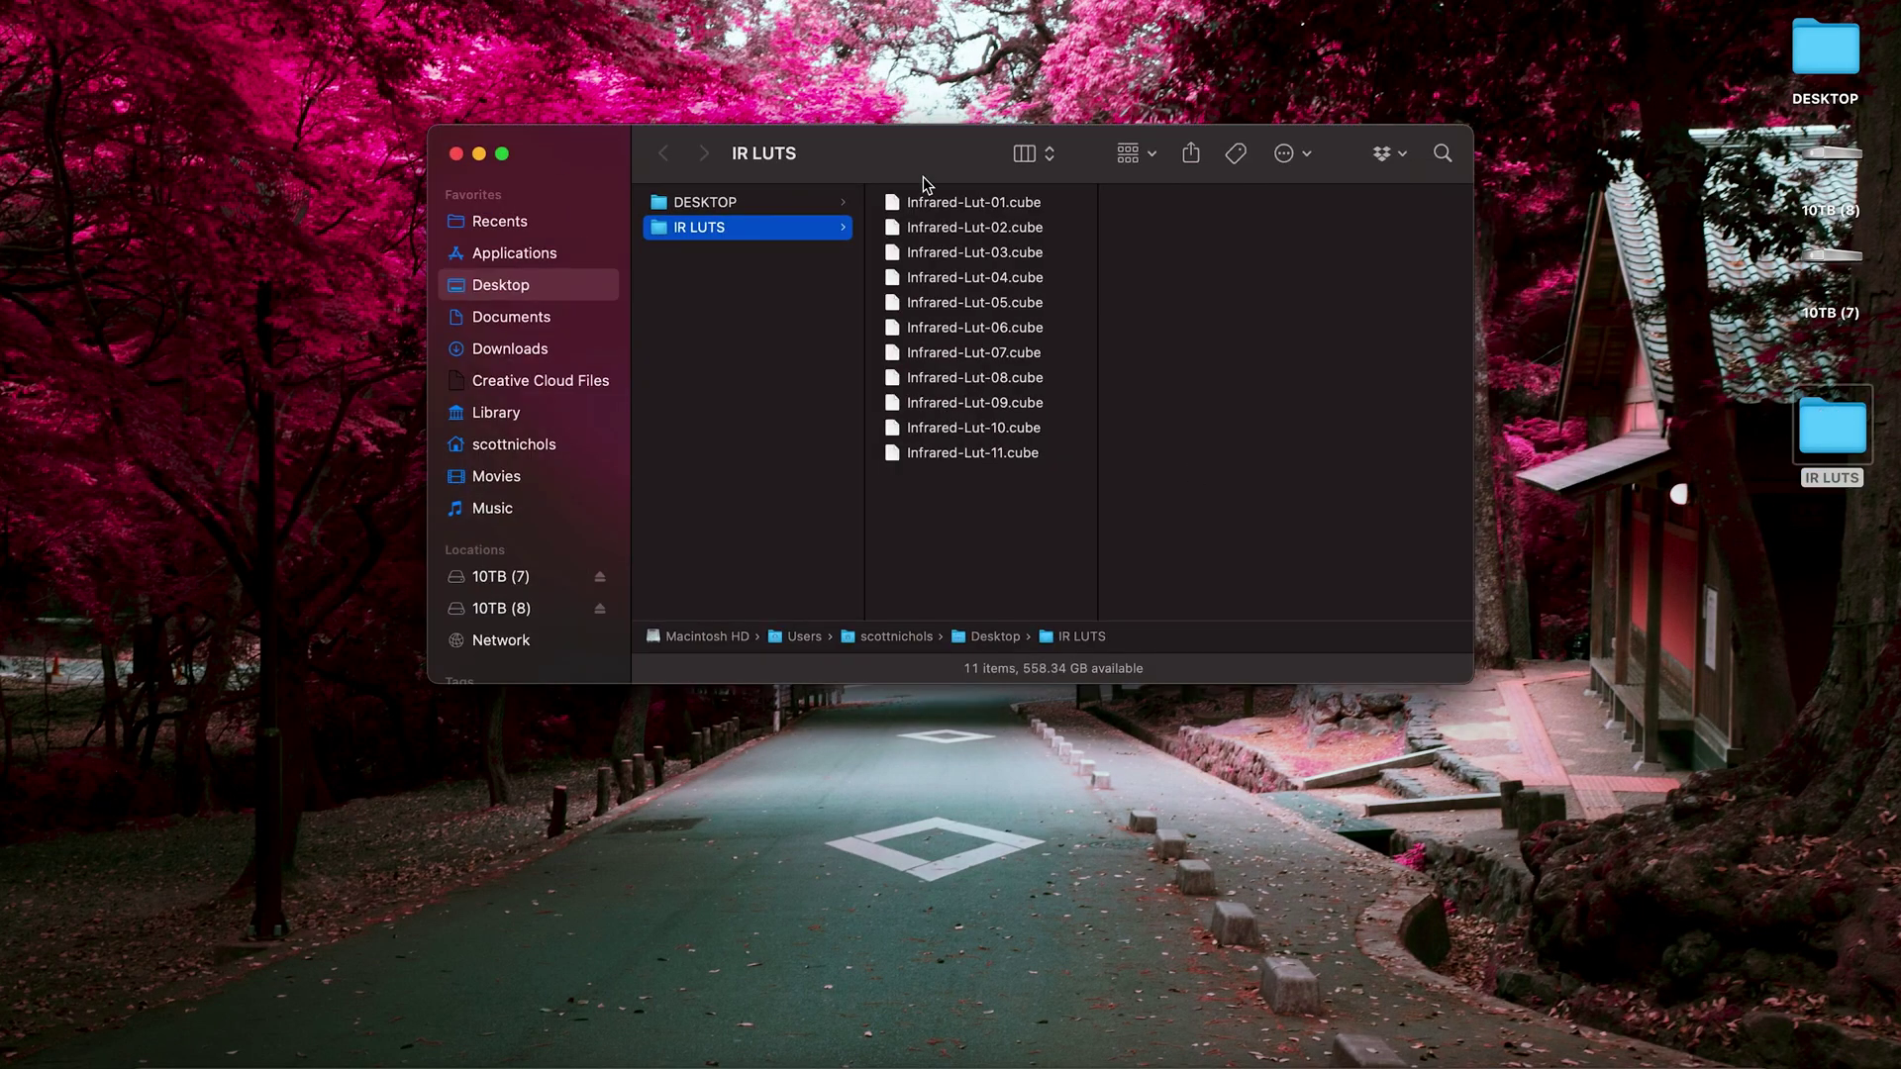
# Step: Widen the file-name column and drag the IR LUTS window up to the screen top
pyautogui.moveTo(1097, 486); pyautogui.dragTo(1122, 487)
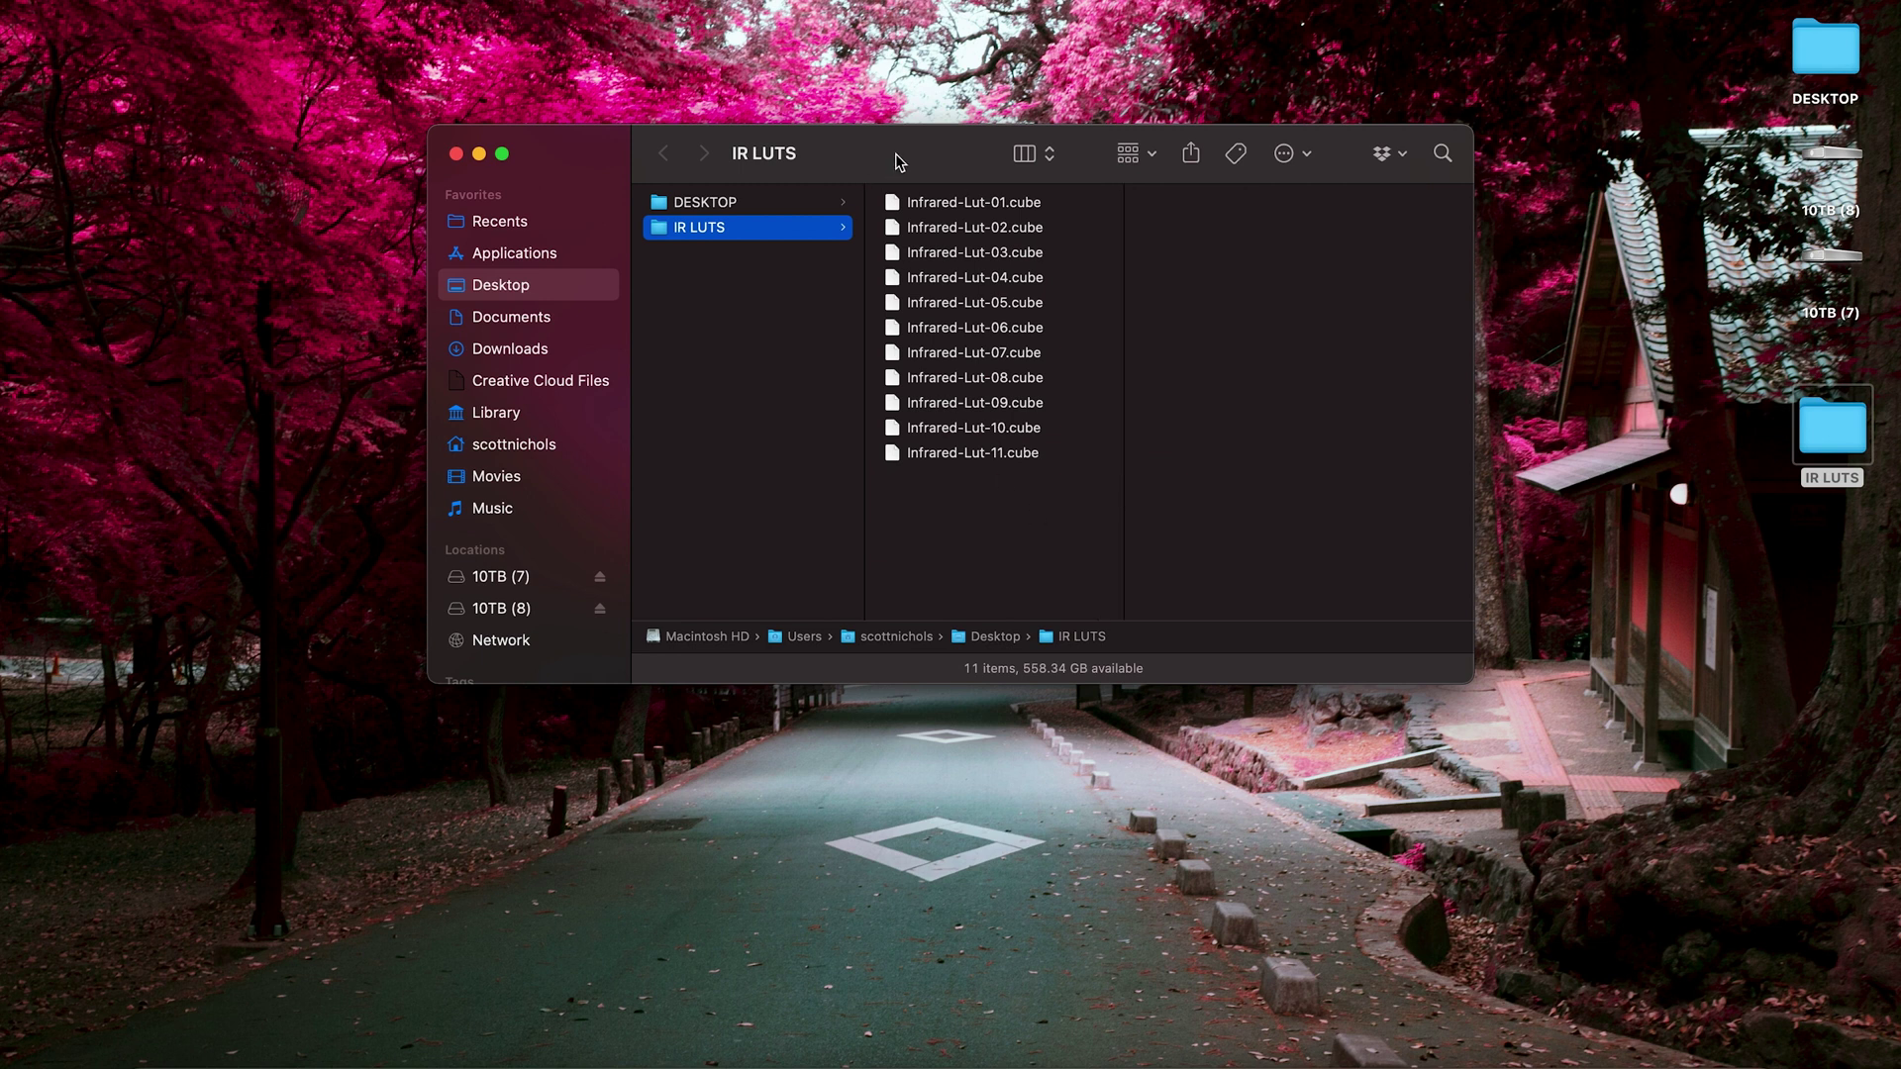
pyautogui.moveTo(525, 175); pyautogui.dragTo(700, 68)
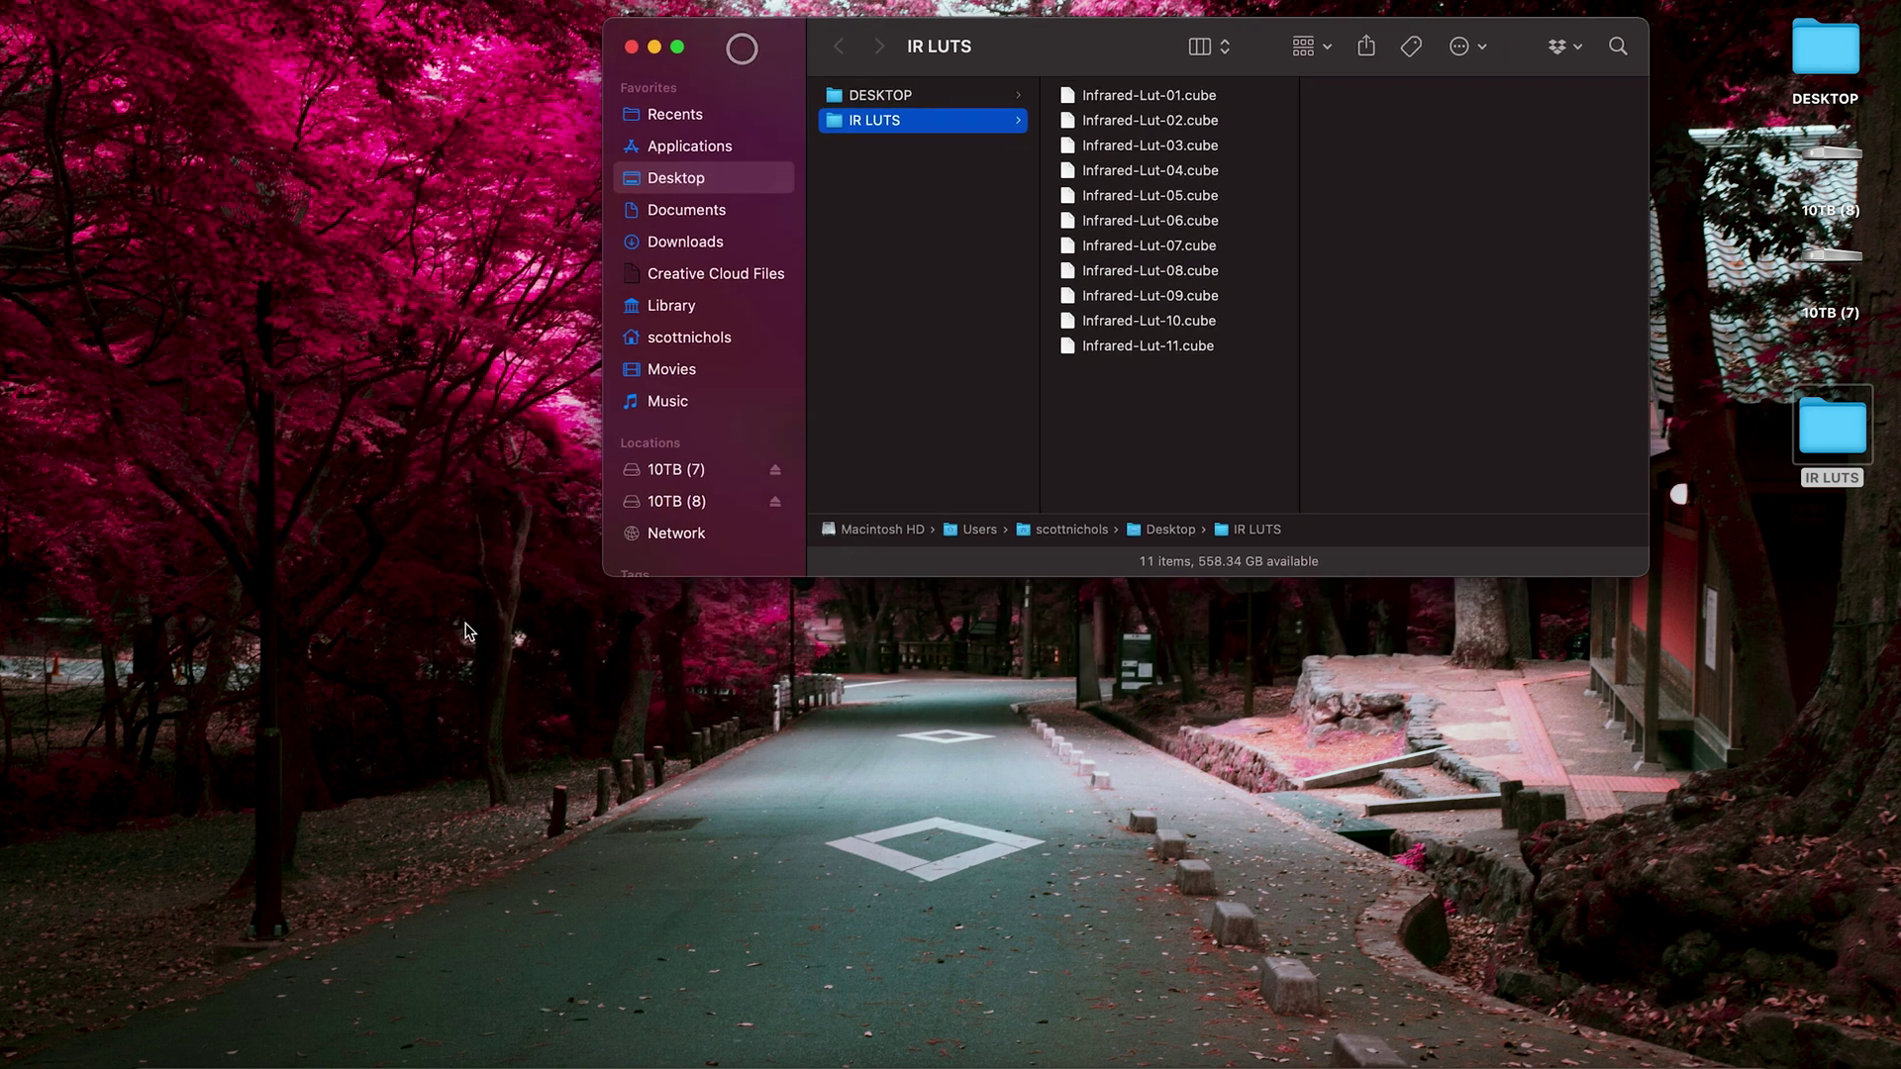
pyautogui.click(384, 711)
# Step: Open a new Finder window at Applications > Adobe Photoshop 2022 > Presets > 3DLUTs
pyautogui.press('super+n')
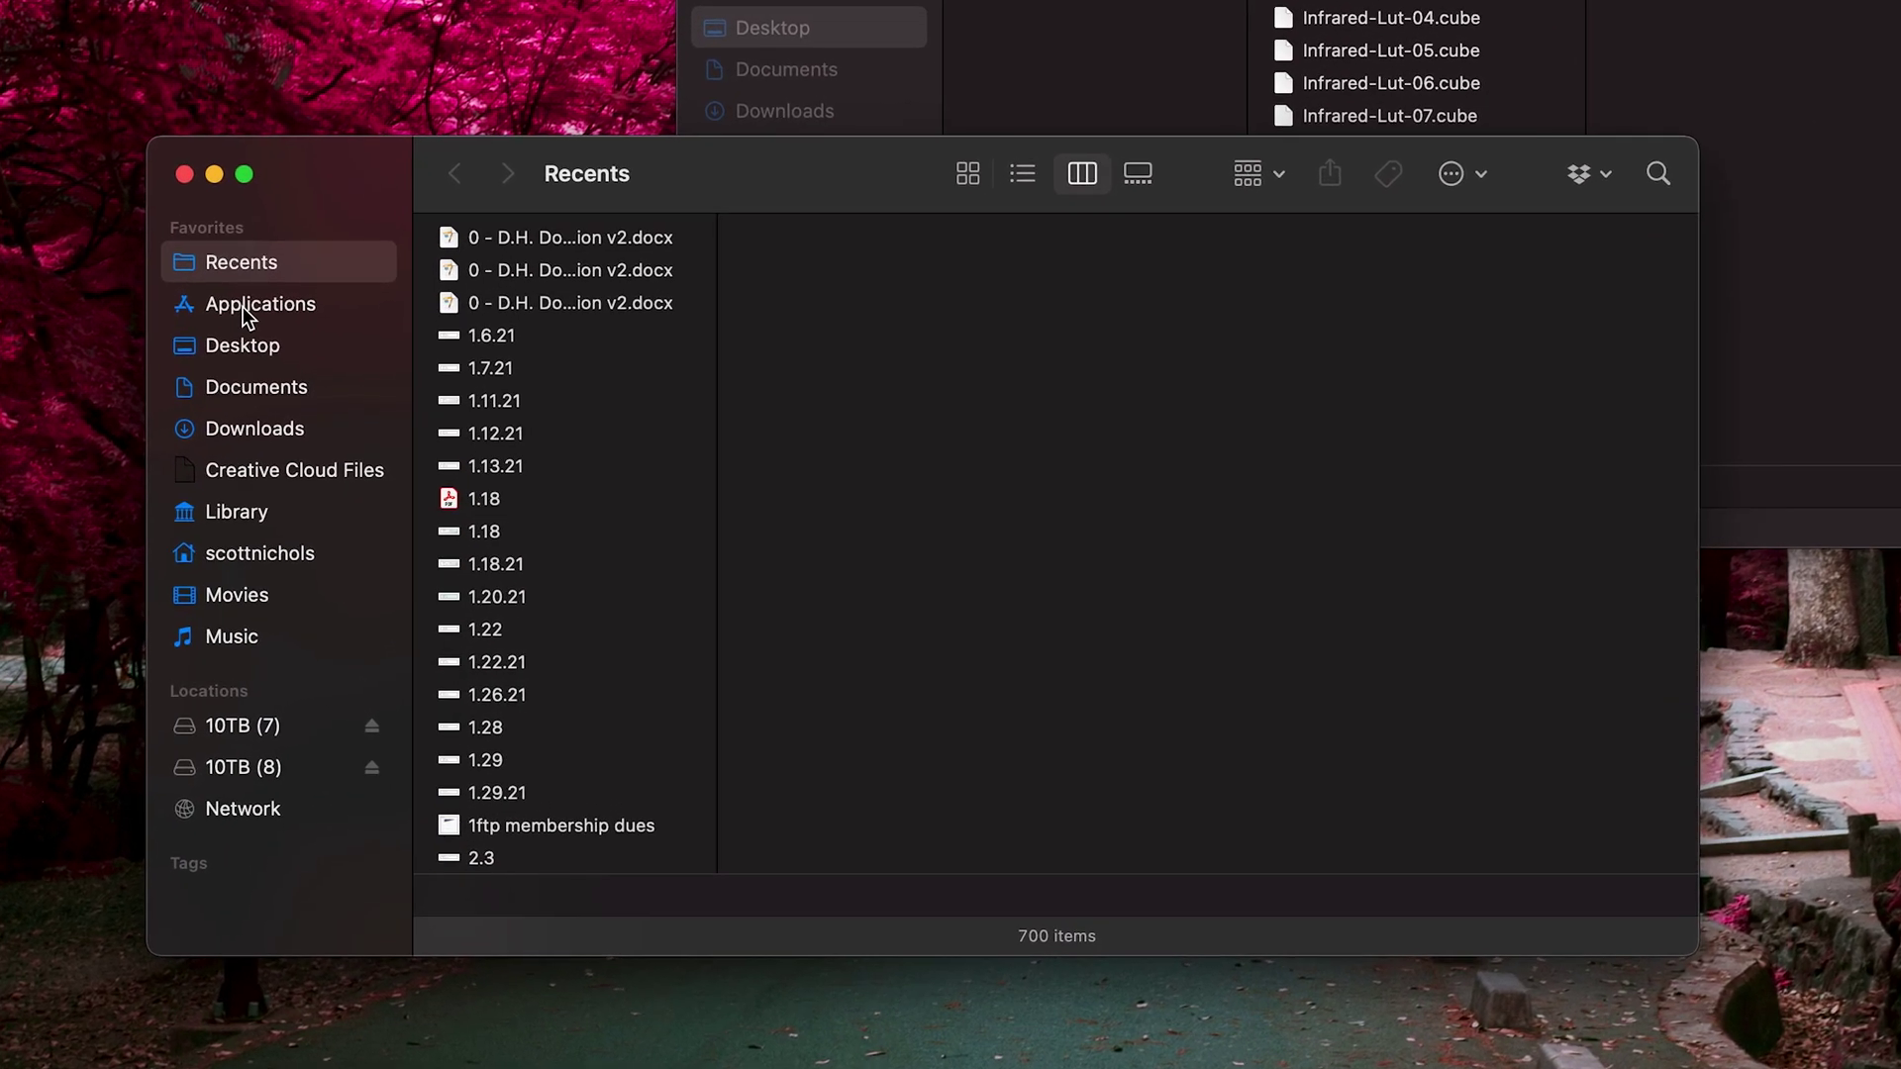
pyautogui.click(258, 389)
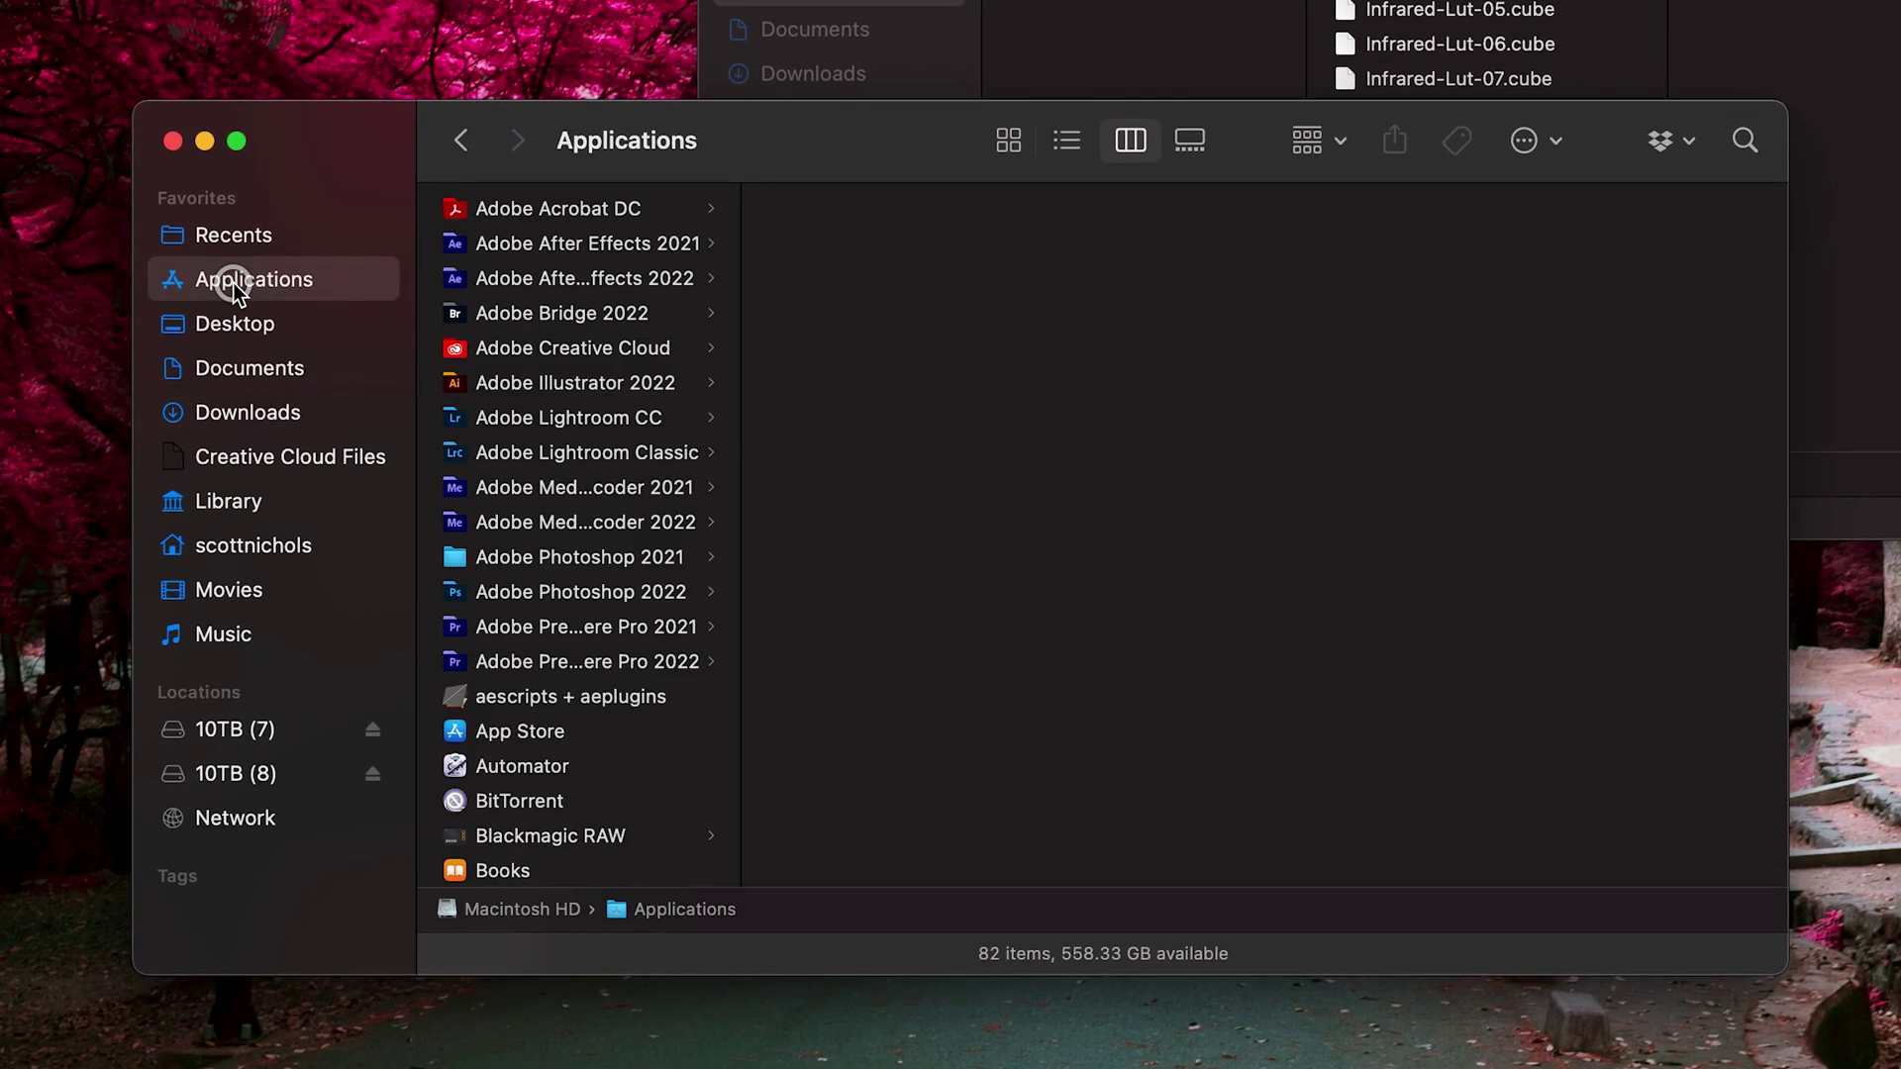
pyautogui.click(558, 592)
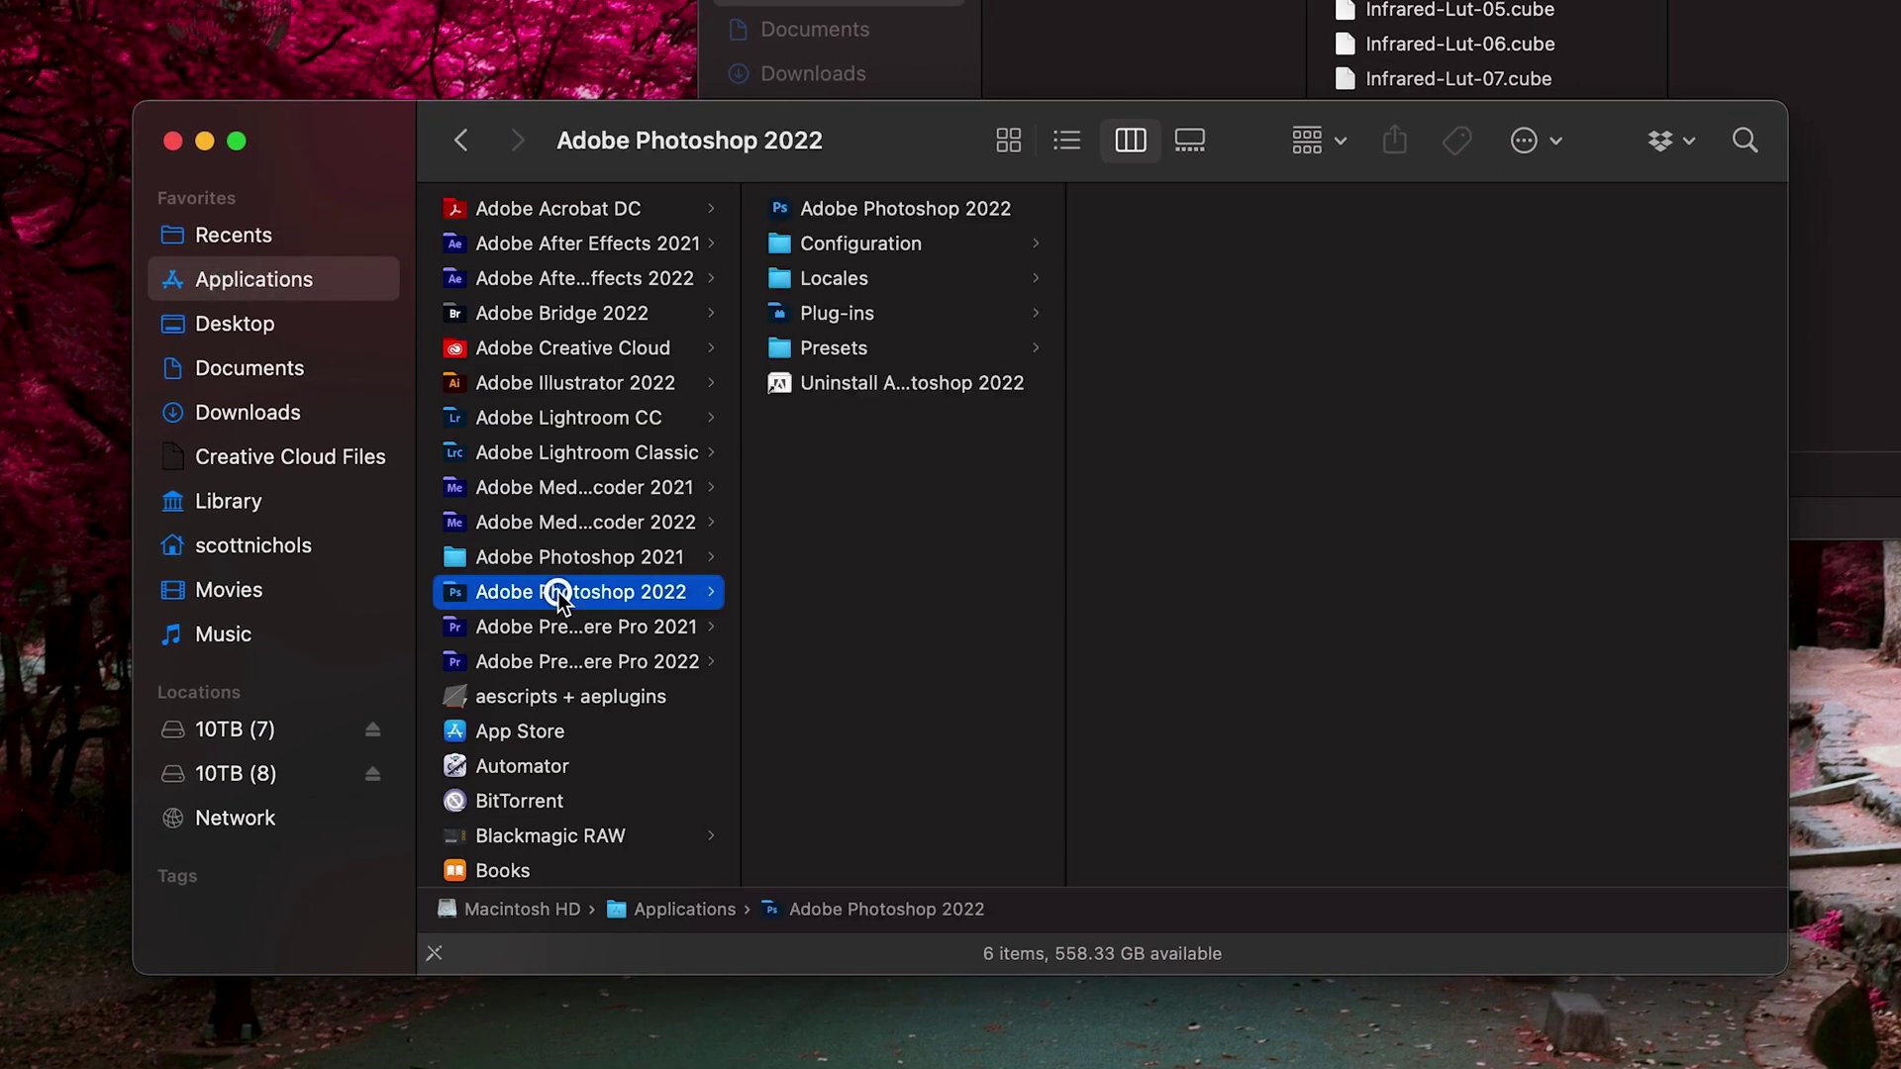
pyautogui.click(838, 351)
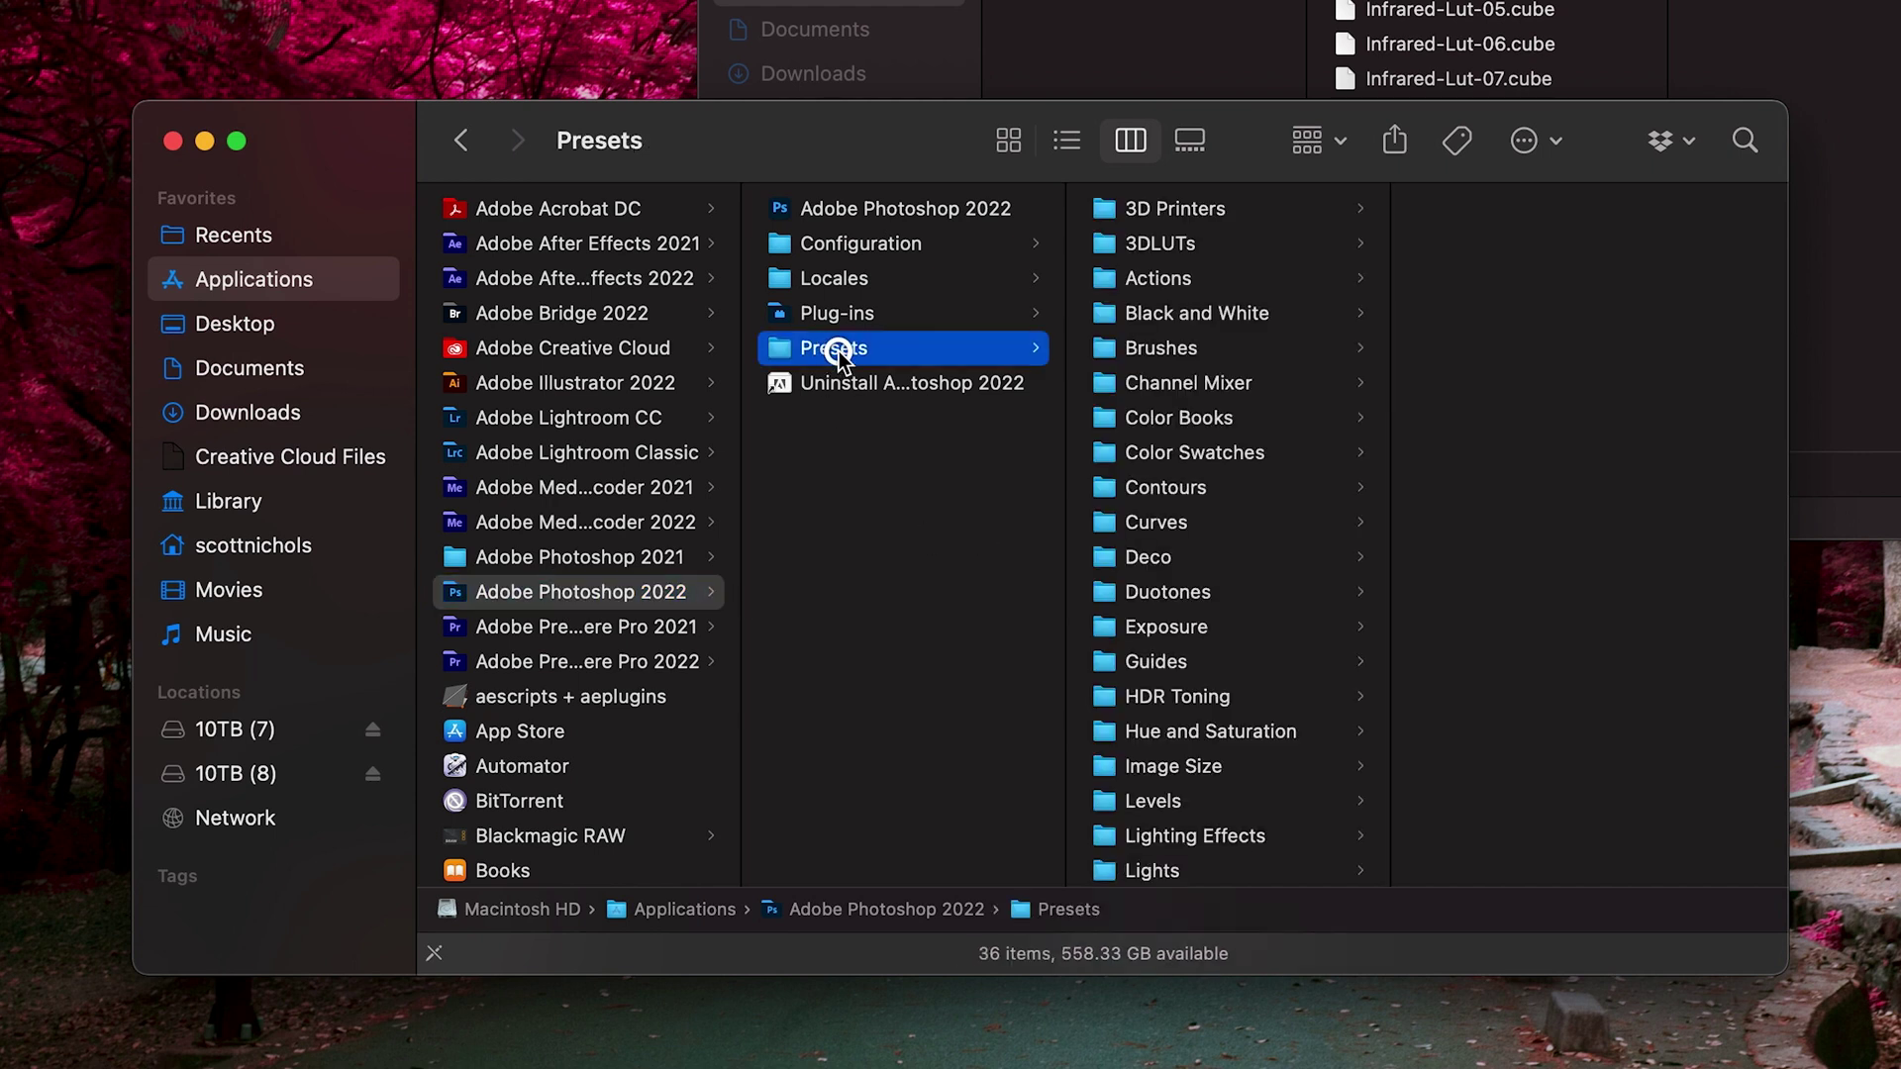
pyautogui.click(1139, 248)
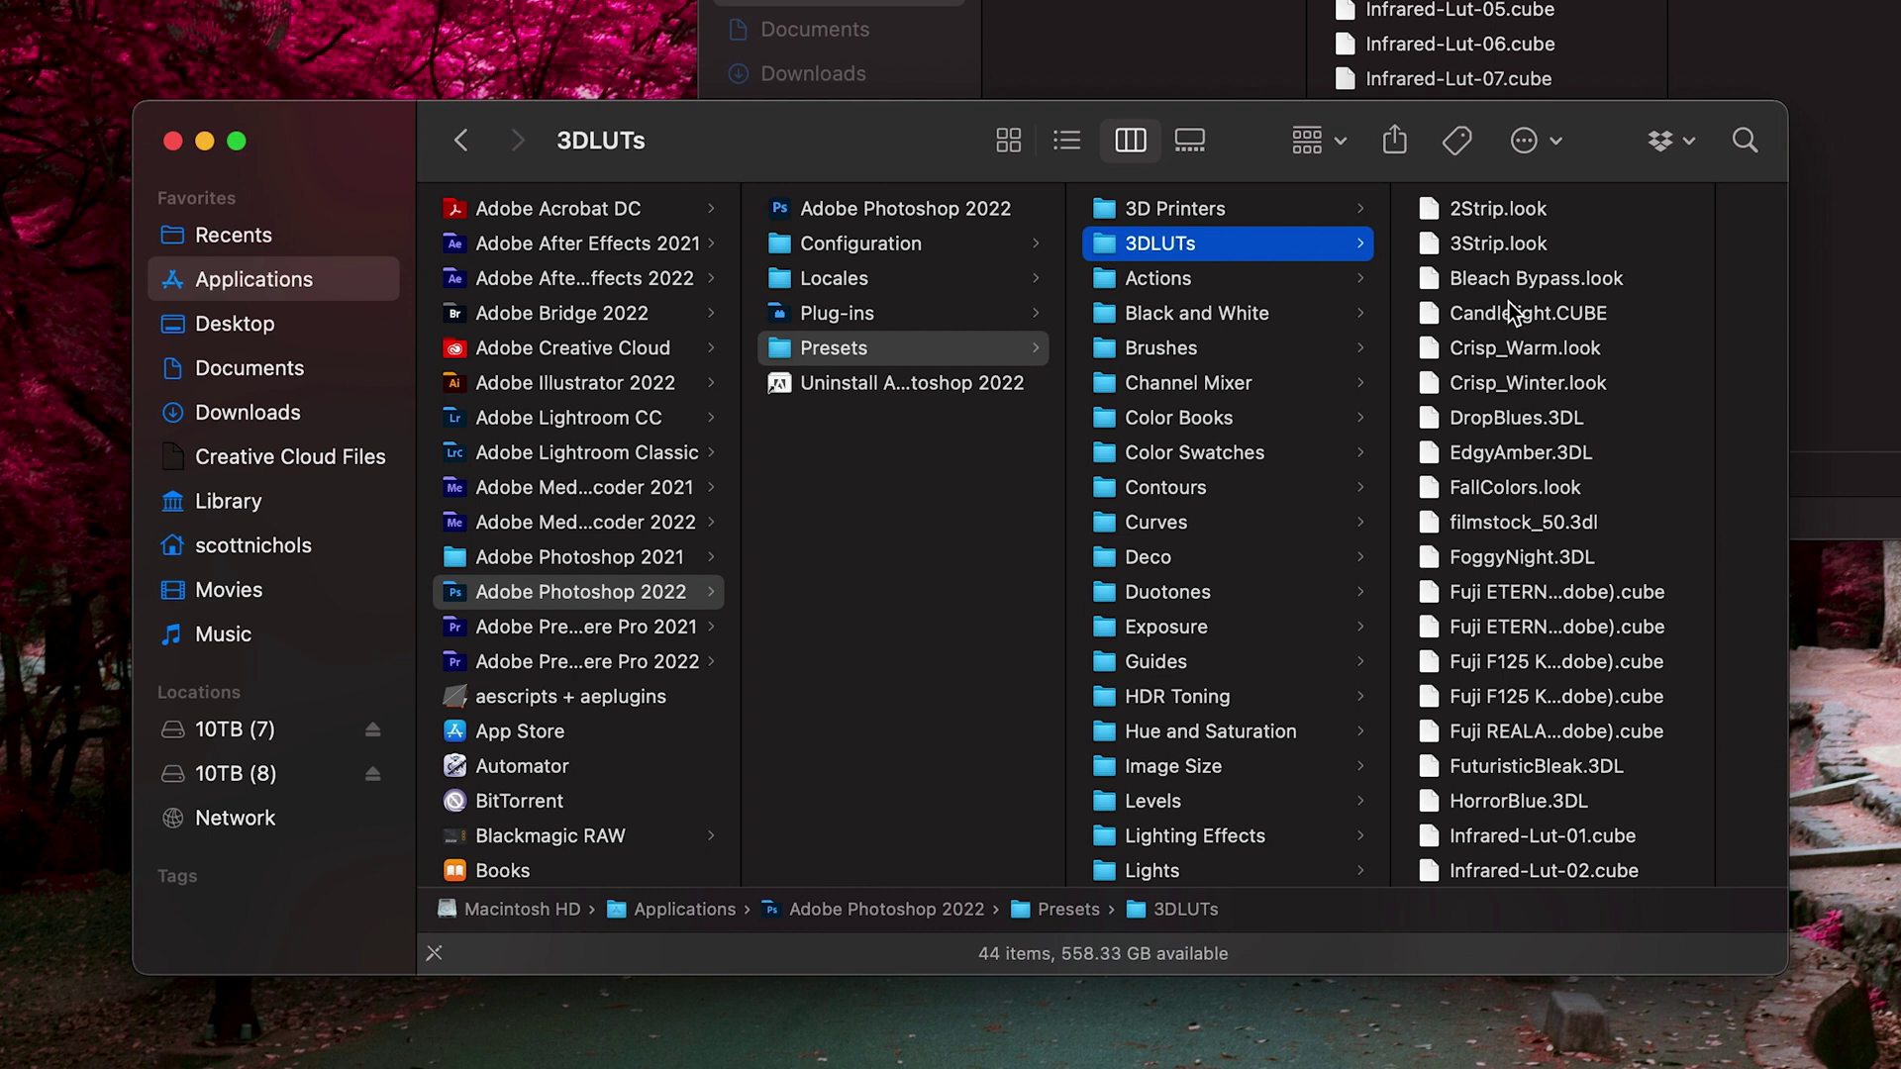
# Step: Scroll through the installed Infrared-Lut-01 to -11 files, then close the 3DLUTs window
pyautogui.scroll(-10, 1513, 299)
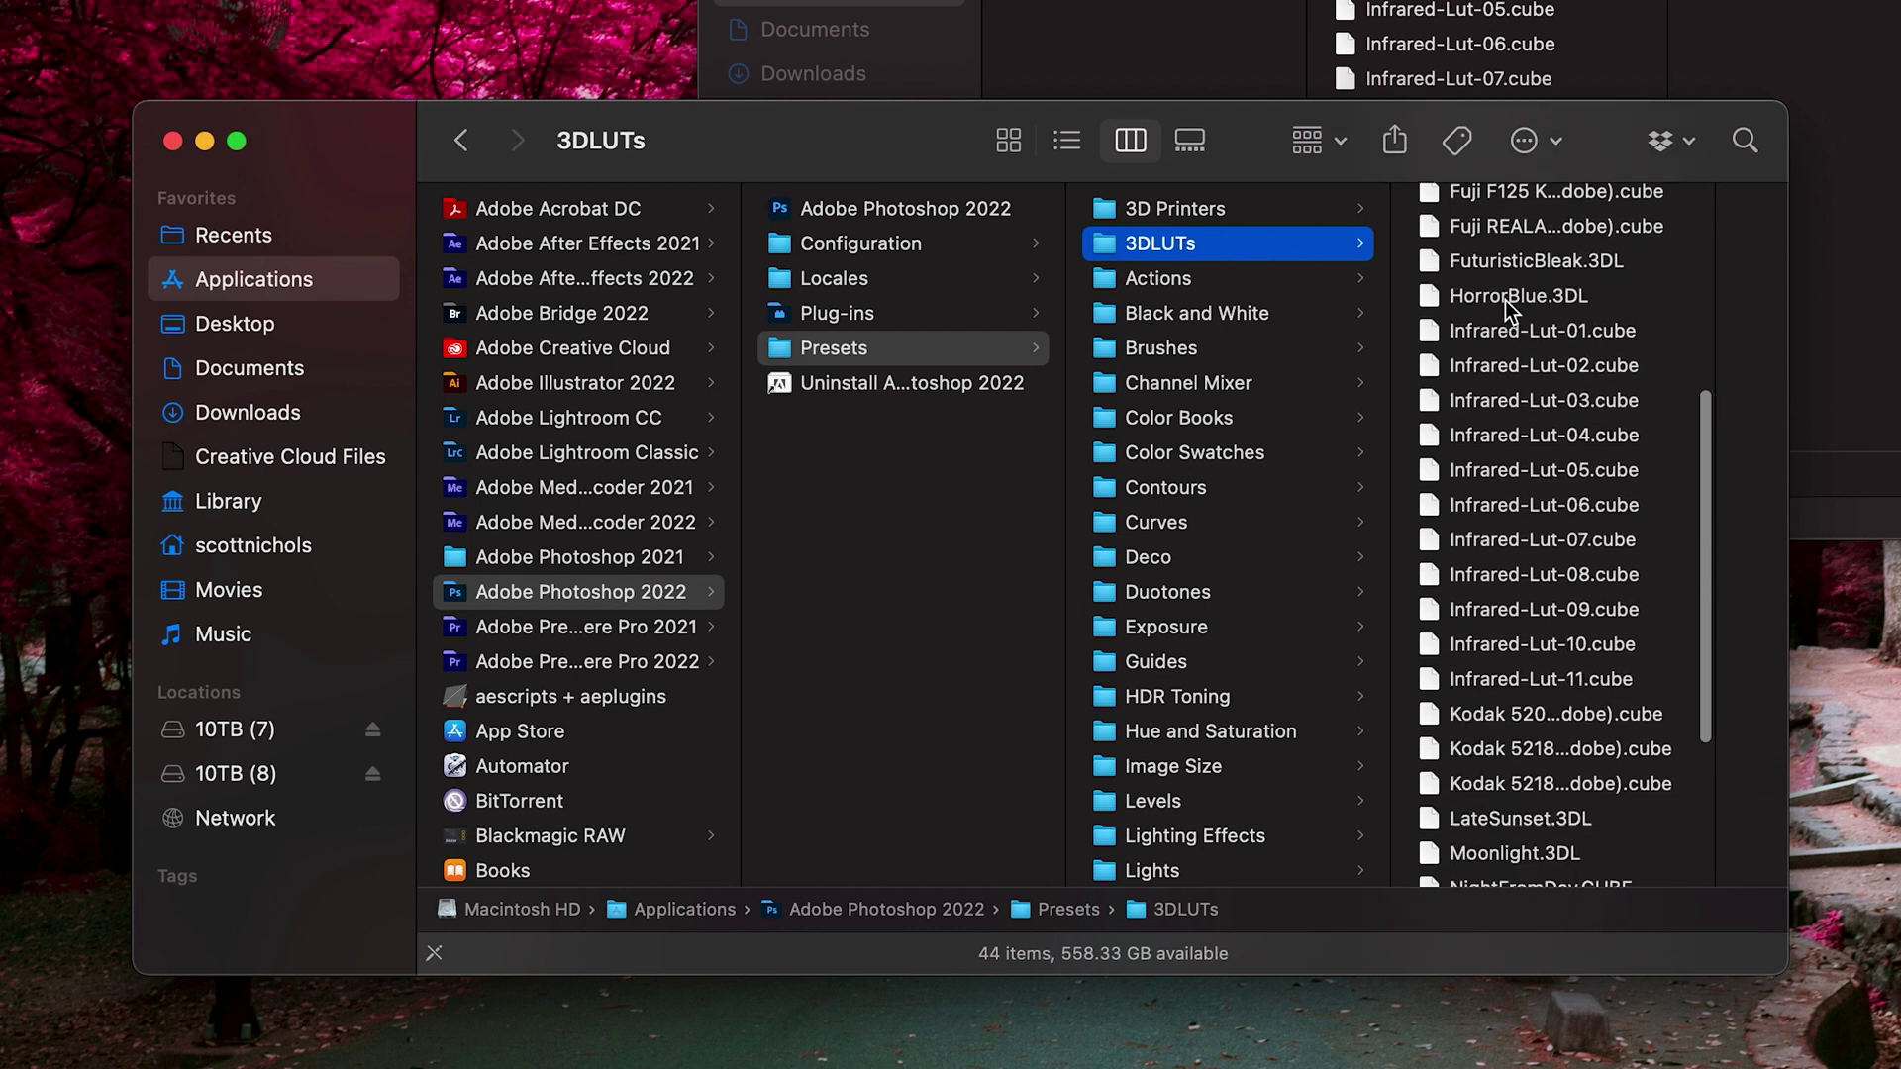
pyautogui.scroll(10, 1554, 544)
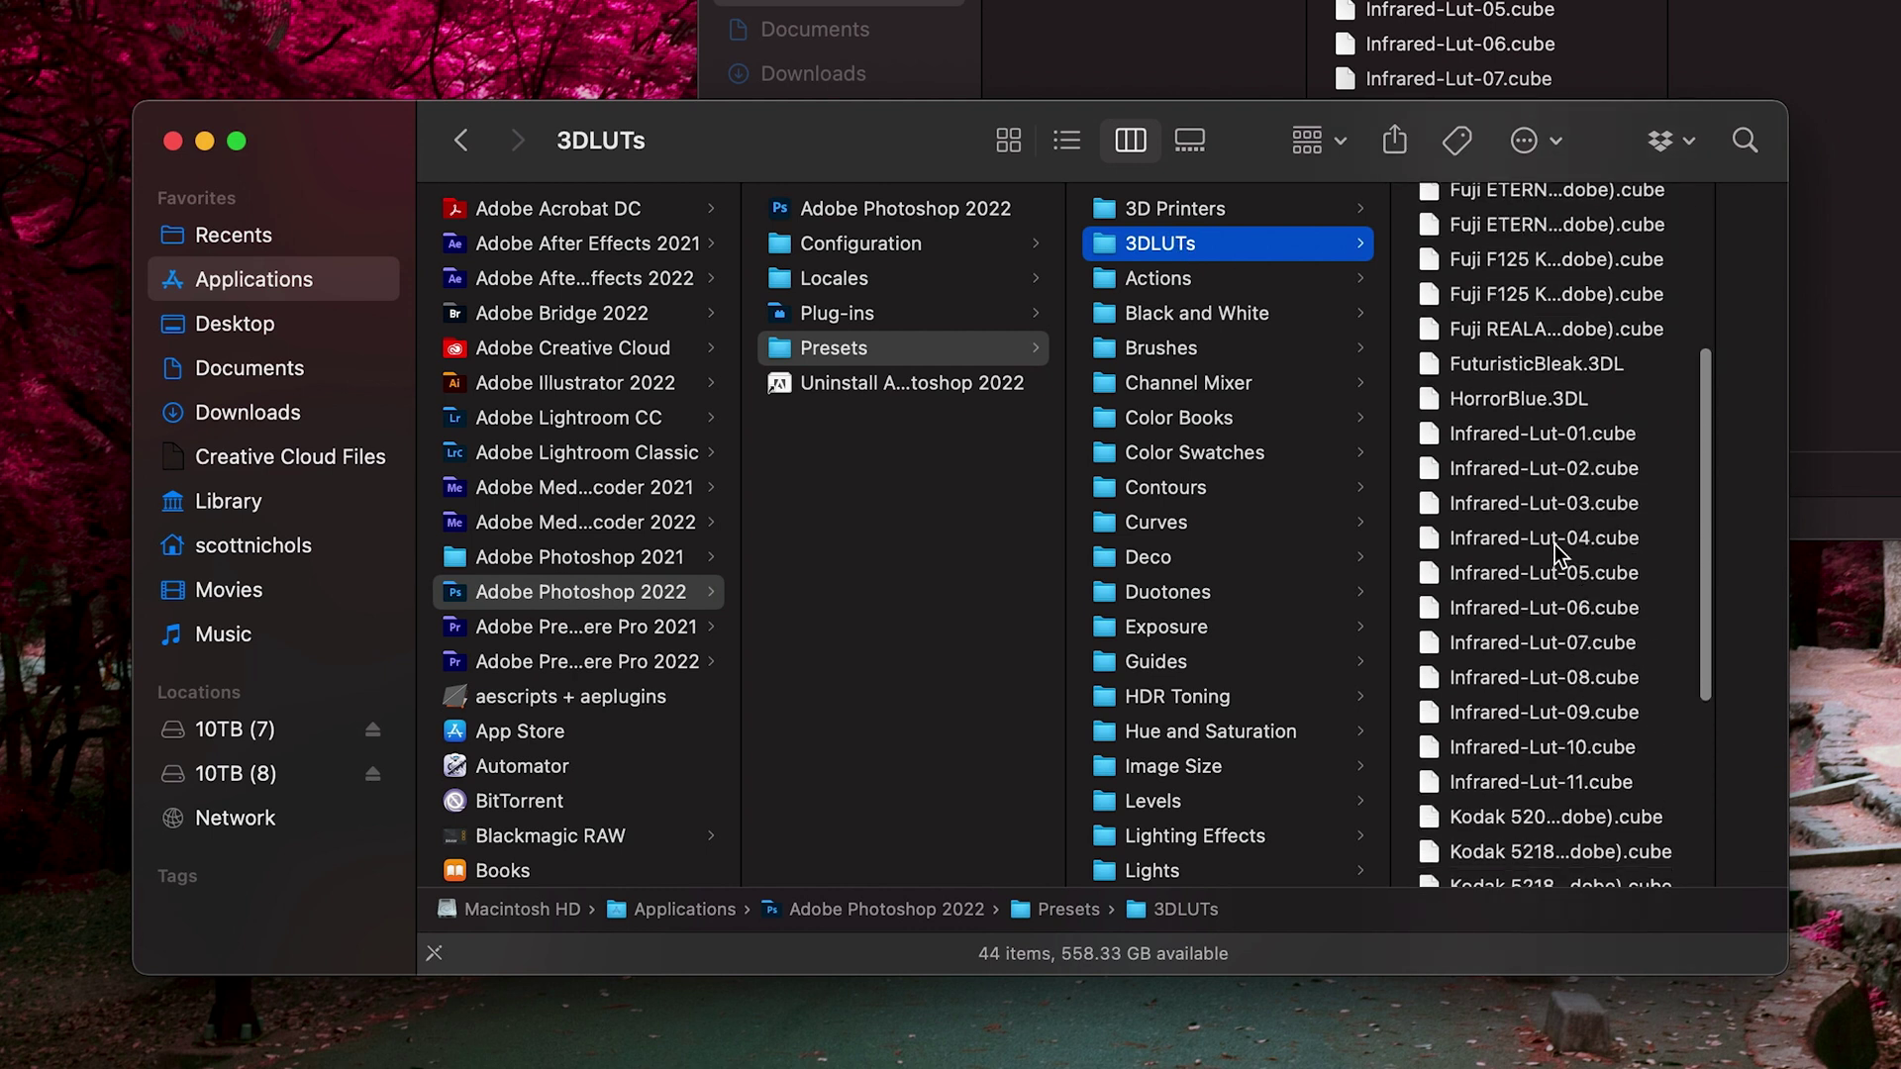
pyautogui.scroll(-8, 1554, 651)
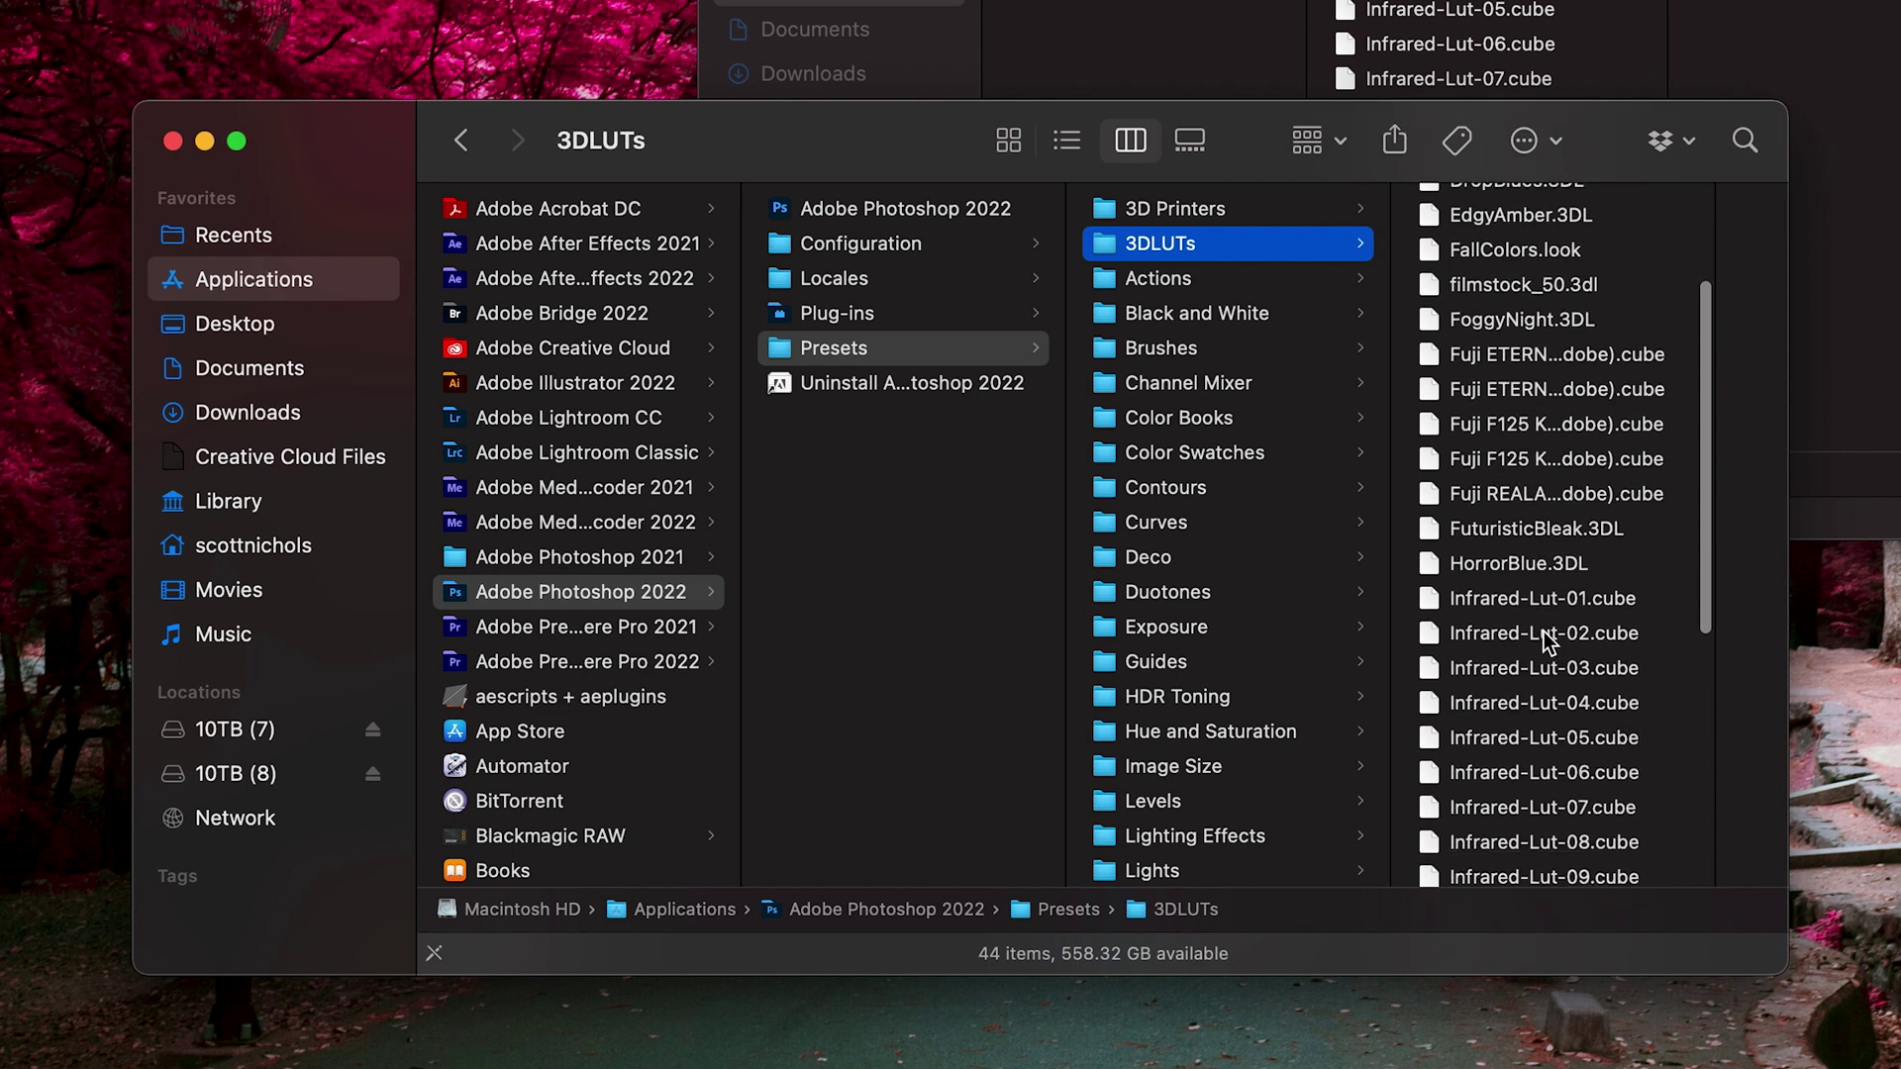
pyautogui.scroll(-5, 1544, 638)
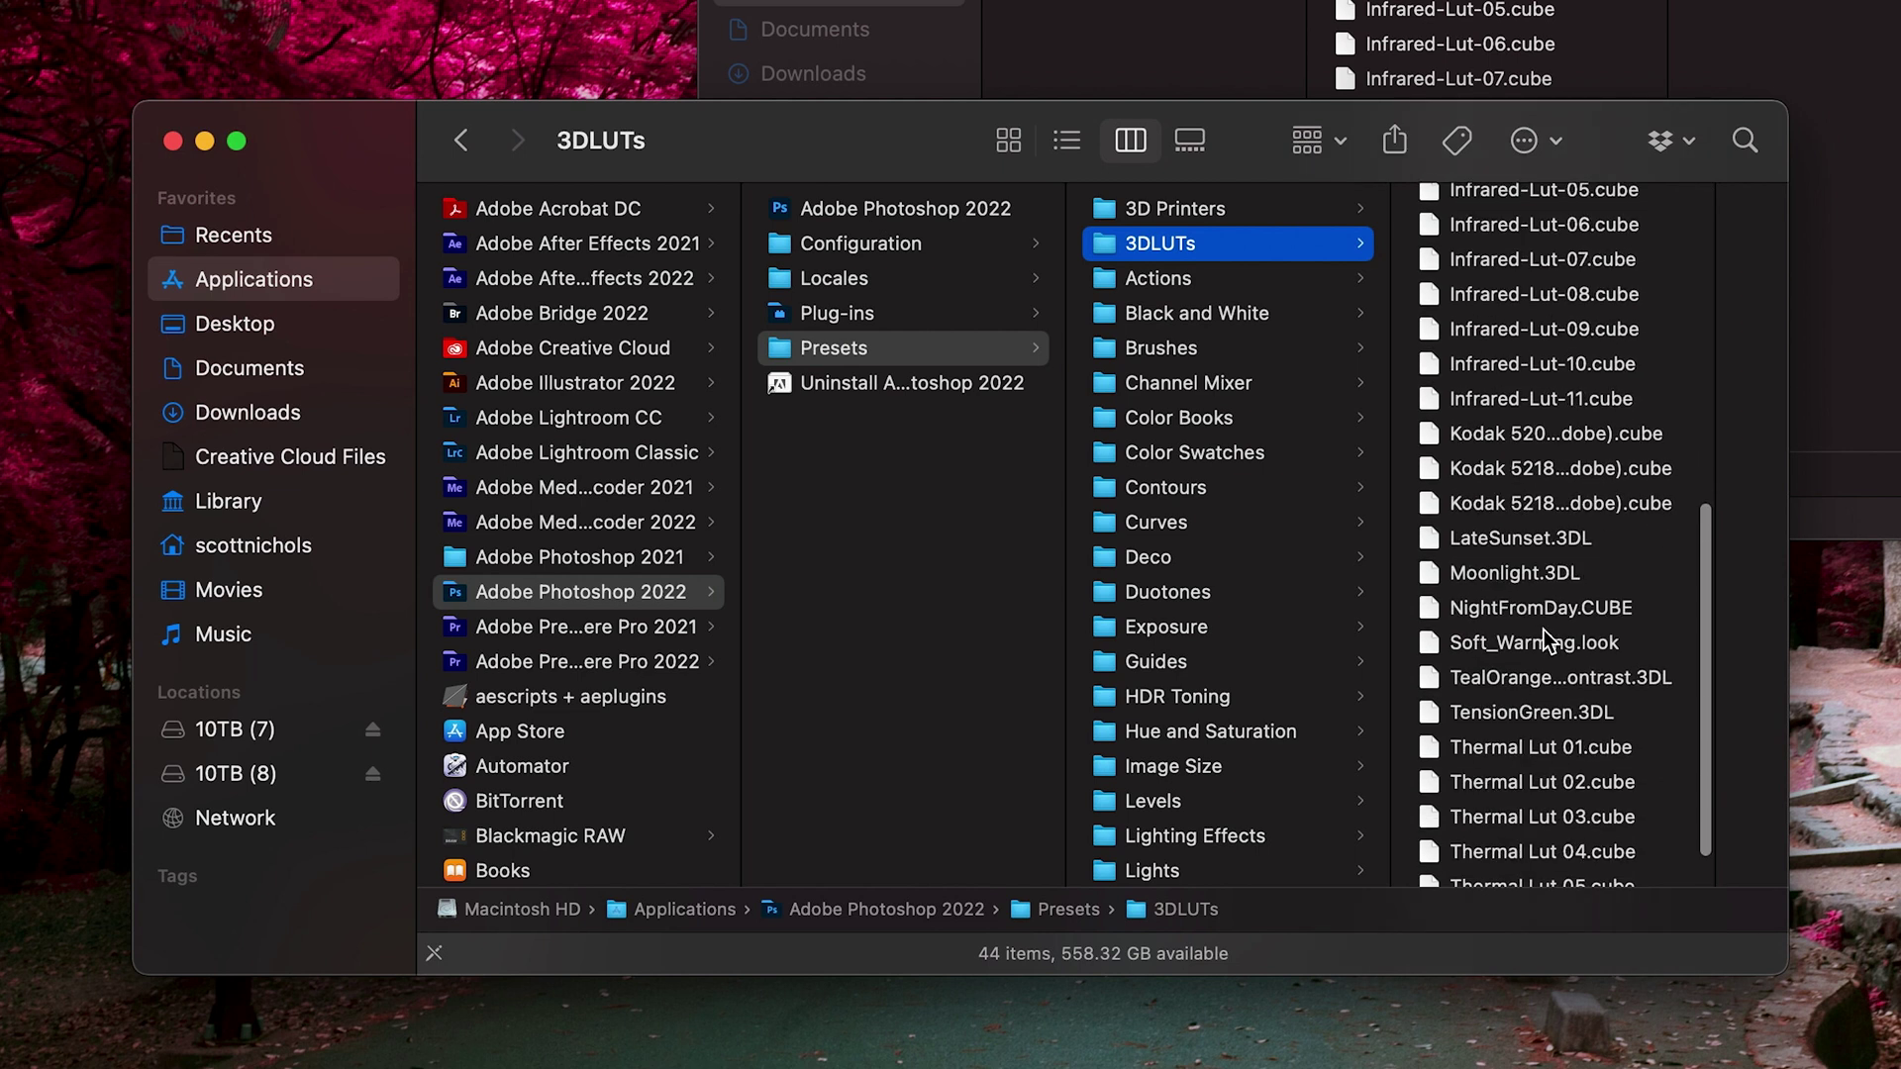
pyautogui.scroll(5, 1543, 639)
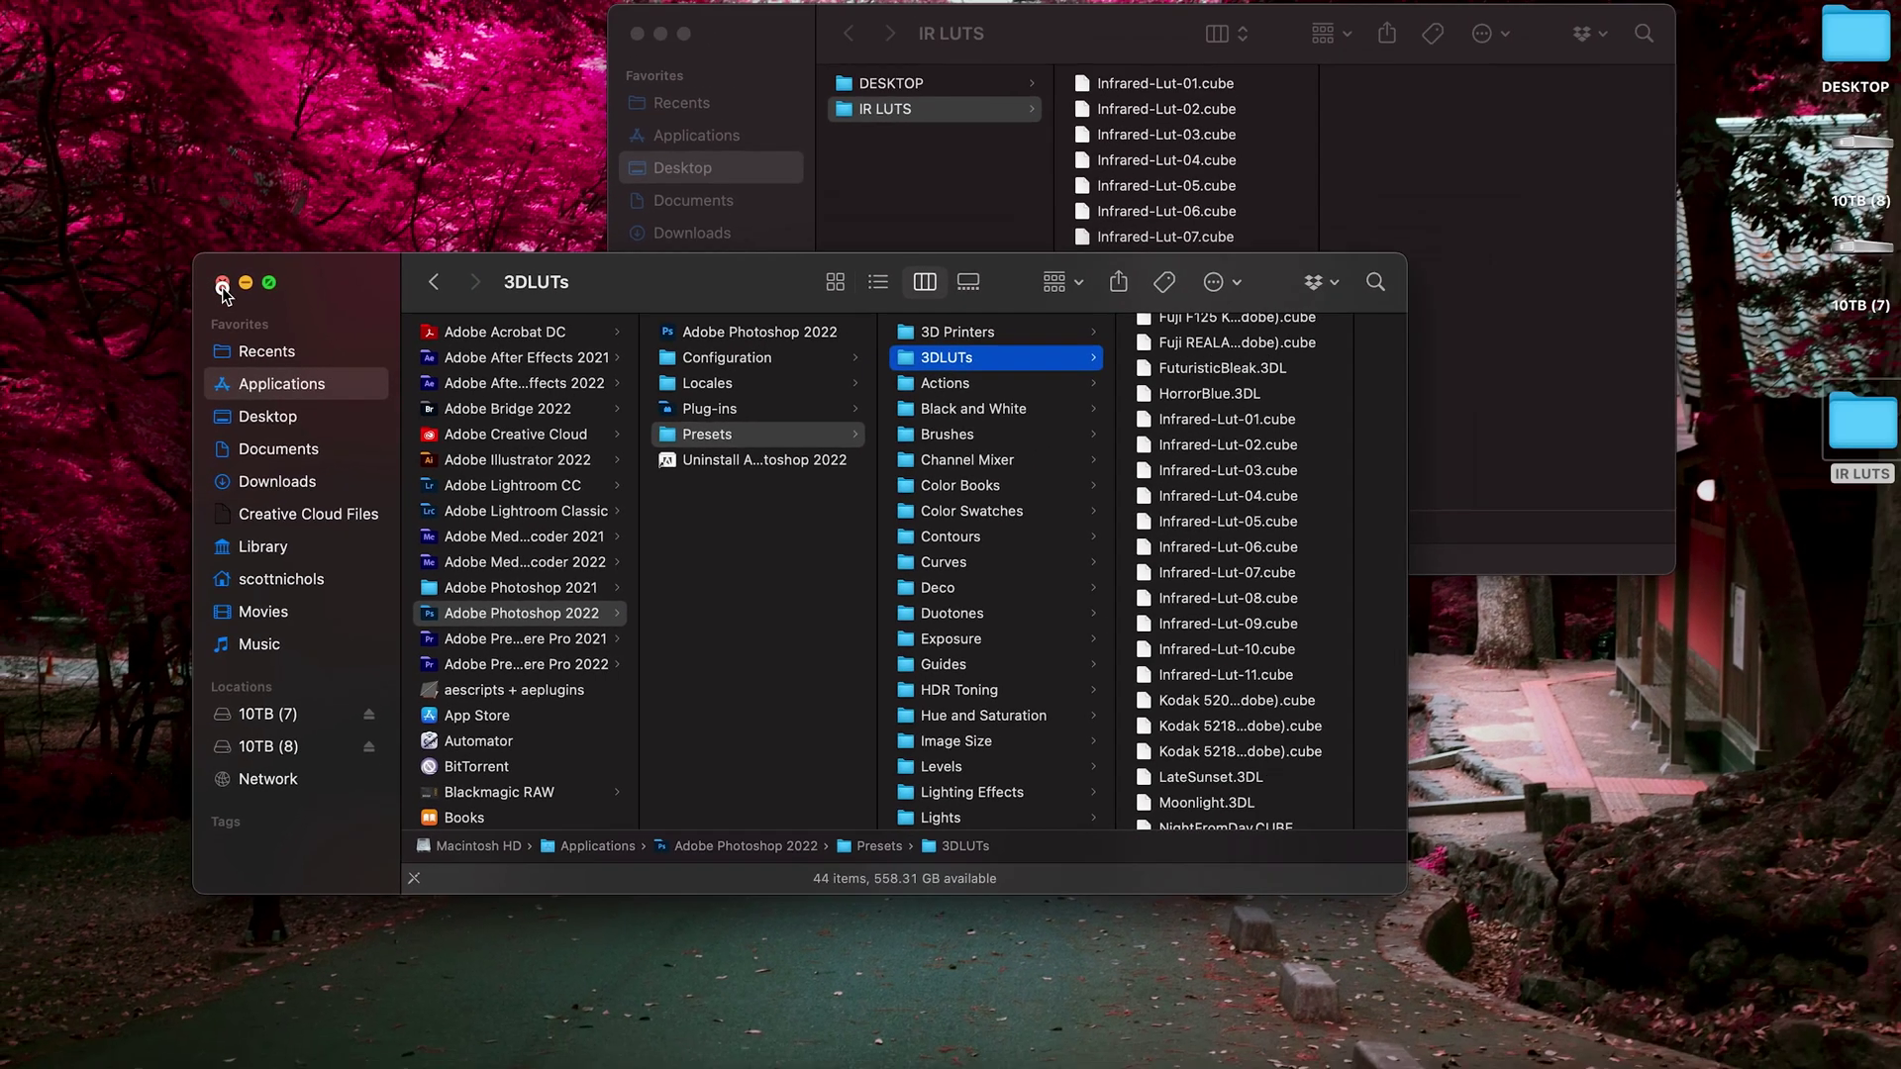
pyautogui.click(189, 188)
# Step: Return to infrared-look-55.psd and add Color Lookup 1 above Background from the Adjustments panel
pyautogui.click(829, 882)
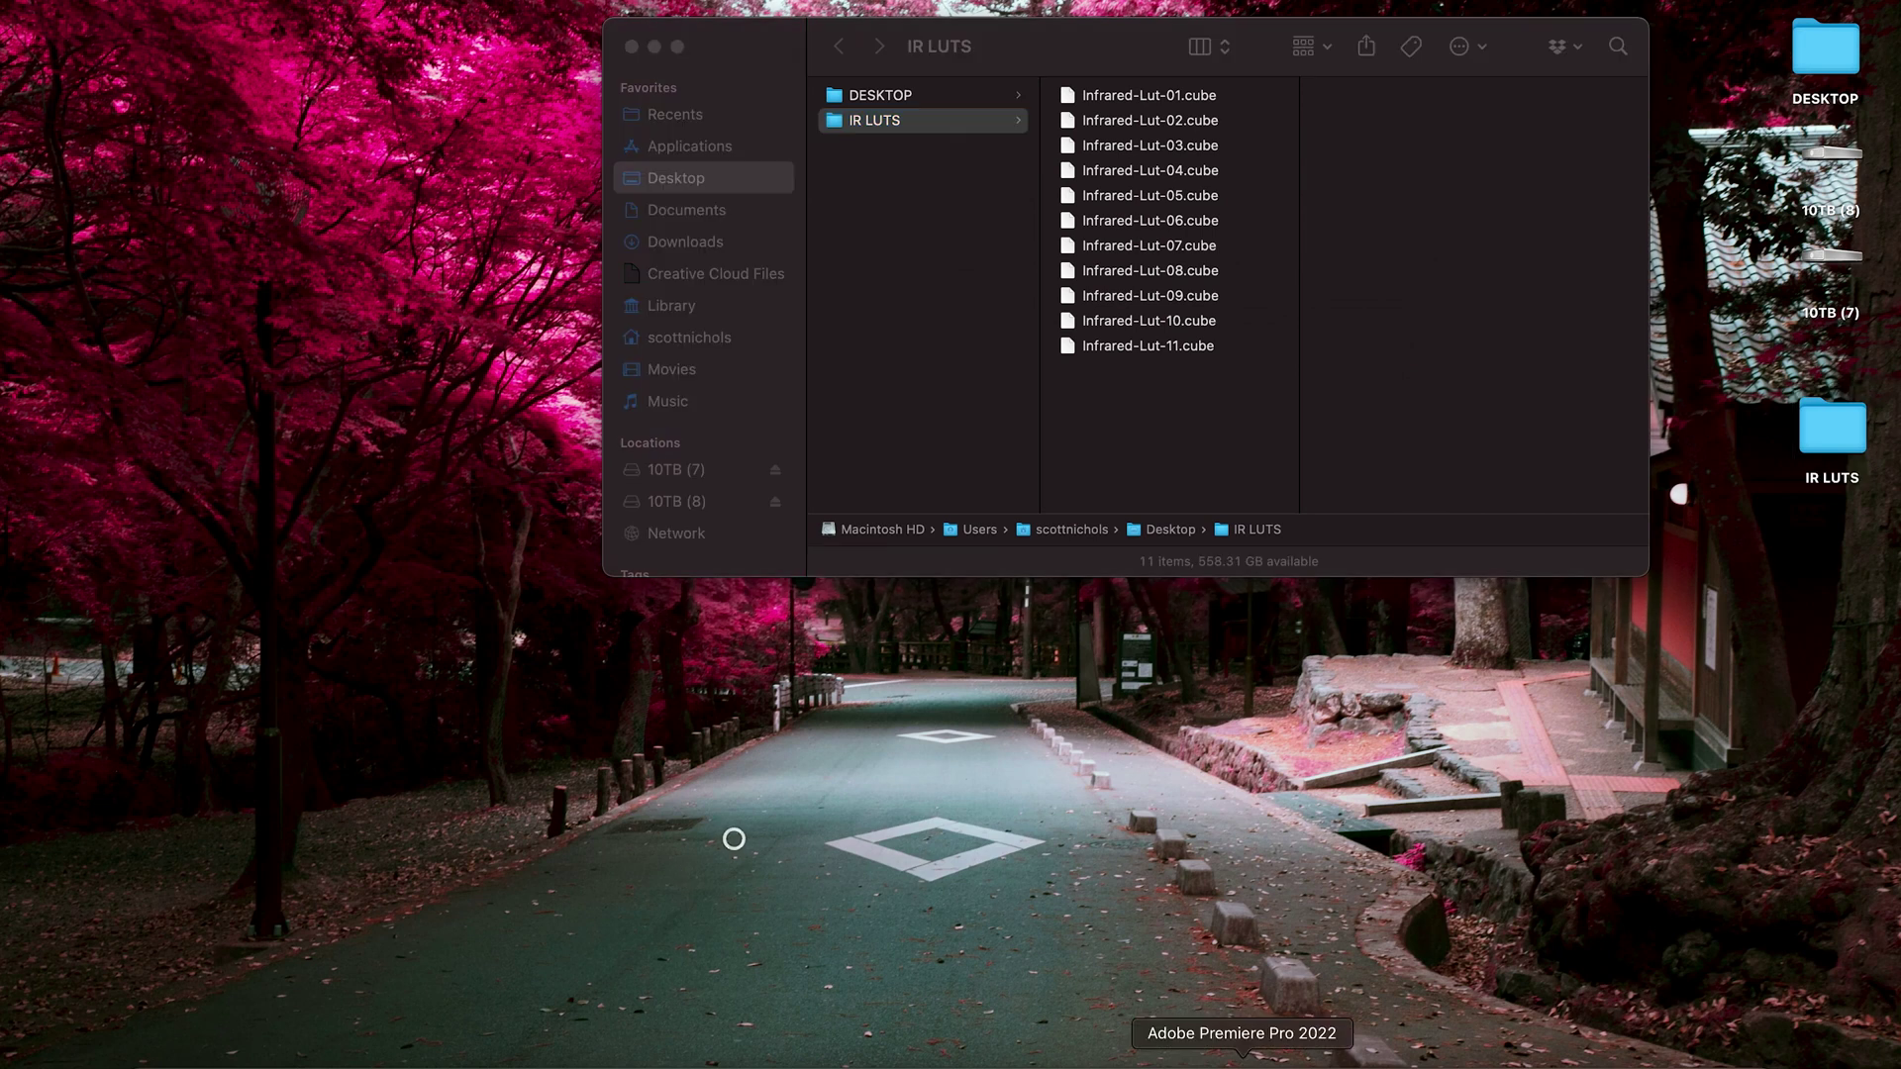
pyautogui.click(1319, 1061)
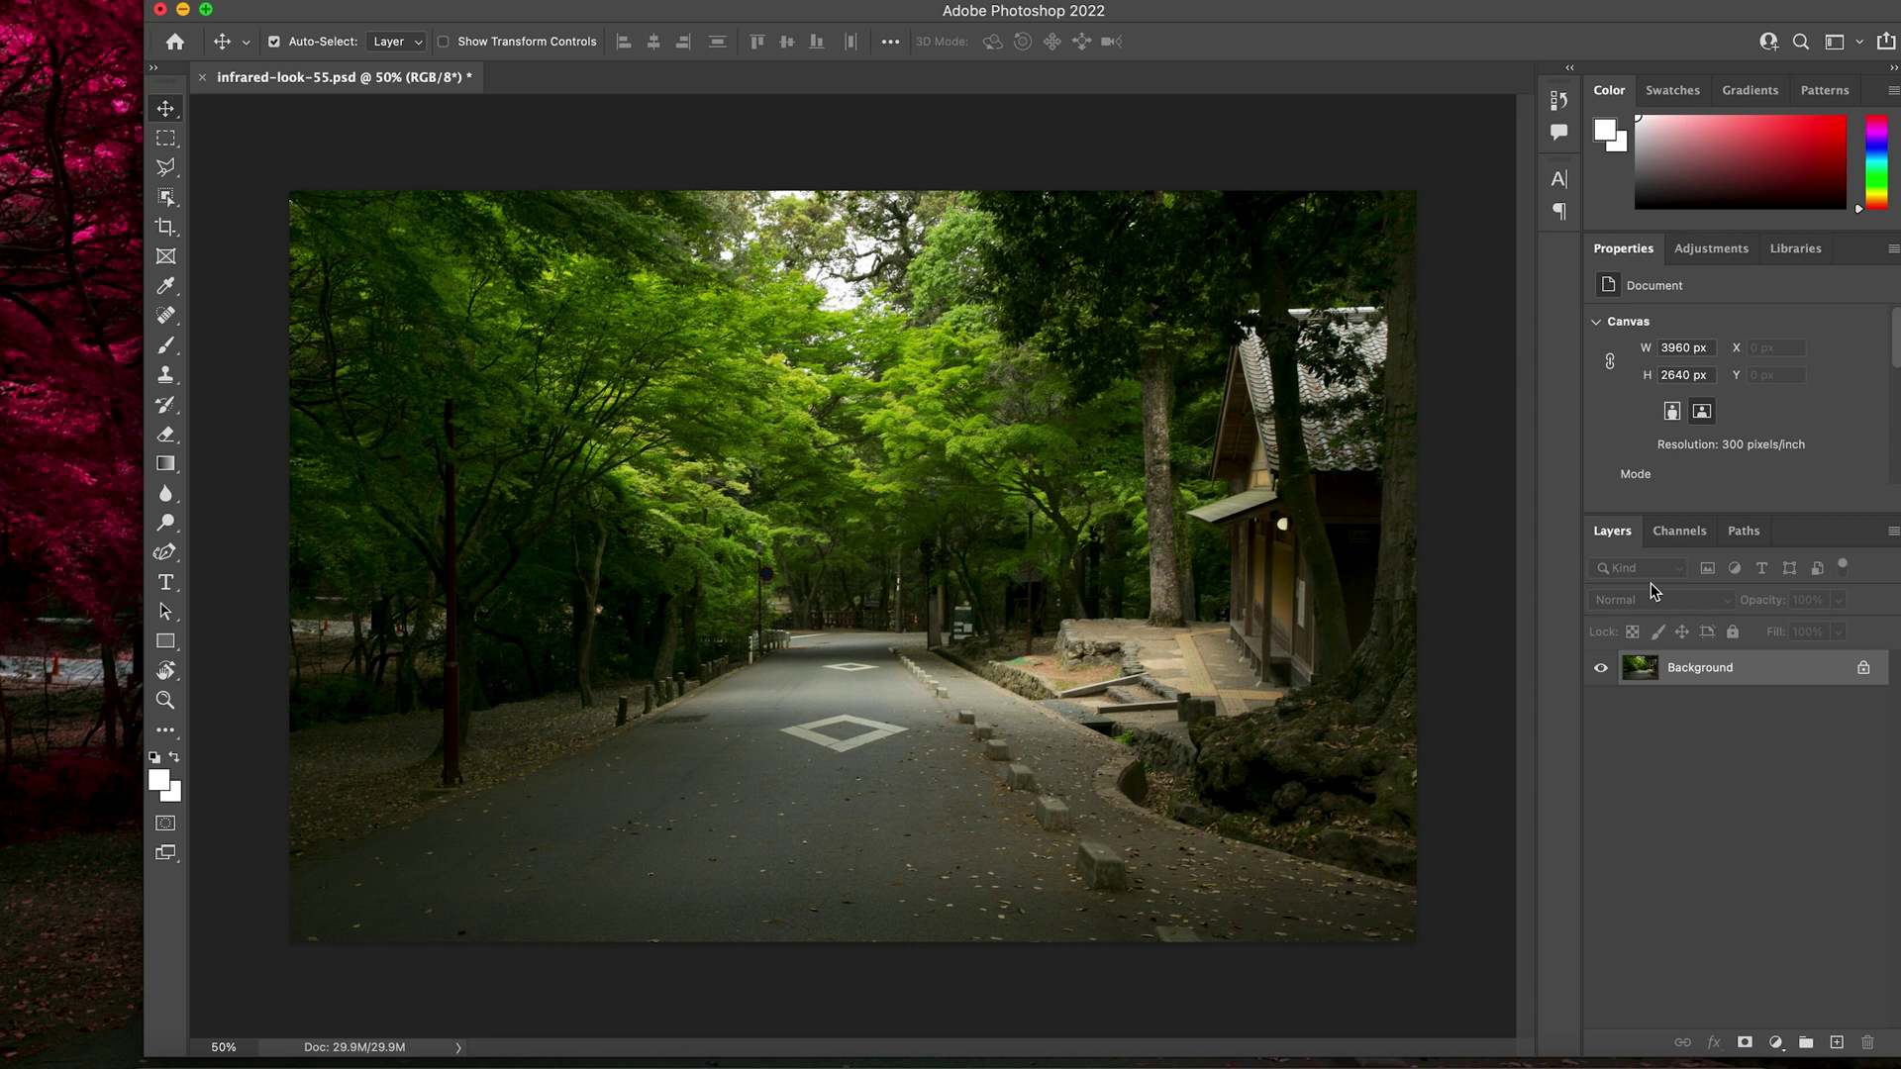
pyautogui.click(1711, 250)
pyautogui.click(1770, 334)
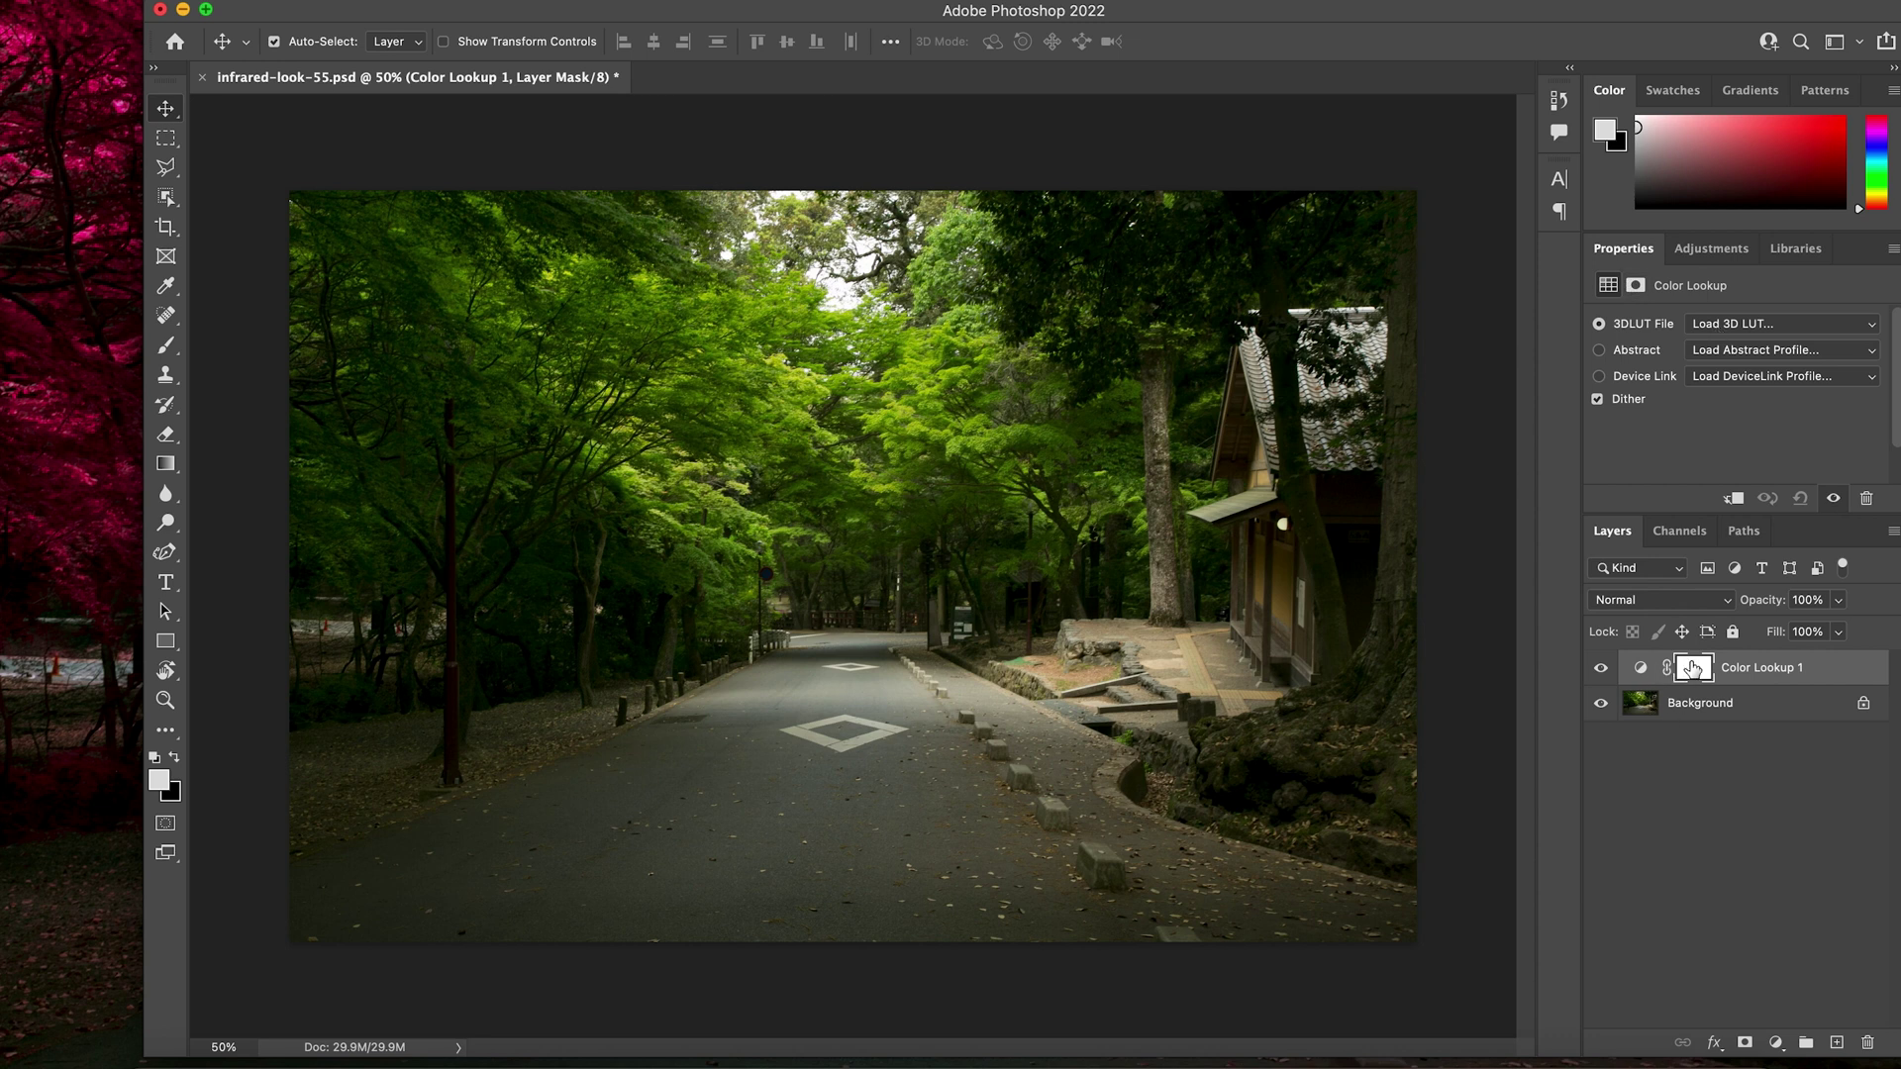
# Step: Load Infrared-Lut-01.cube into Color Lookup 1, turning the trees magenta-pink
pyautogui.click(1716, 325)
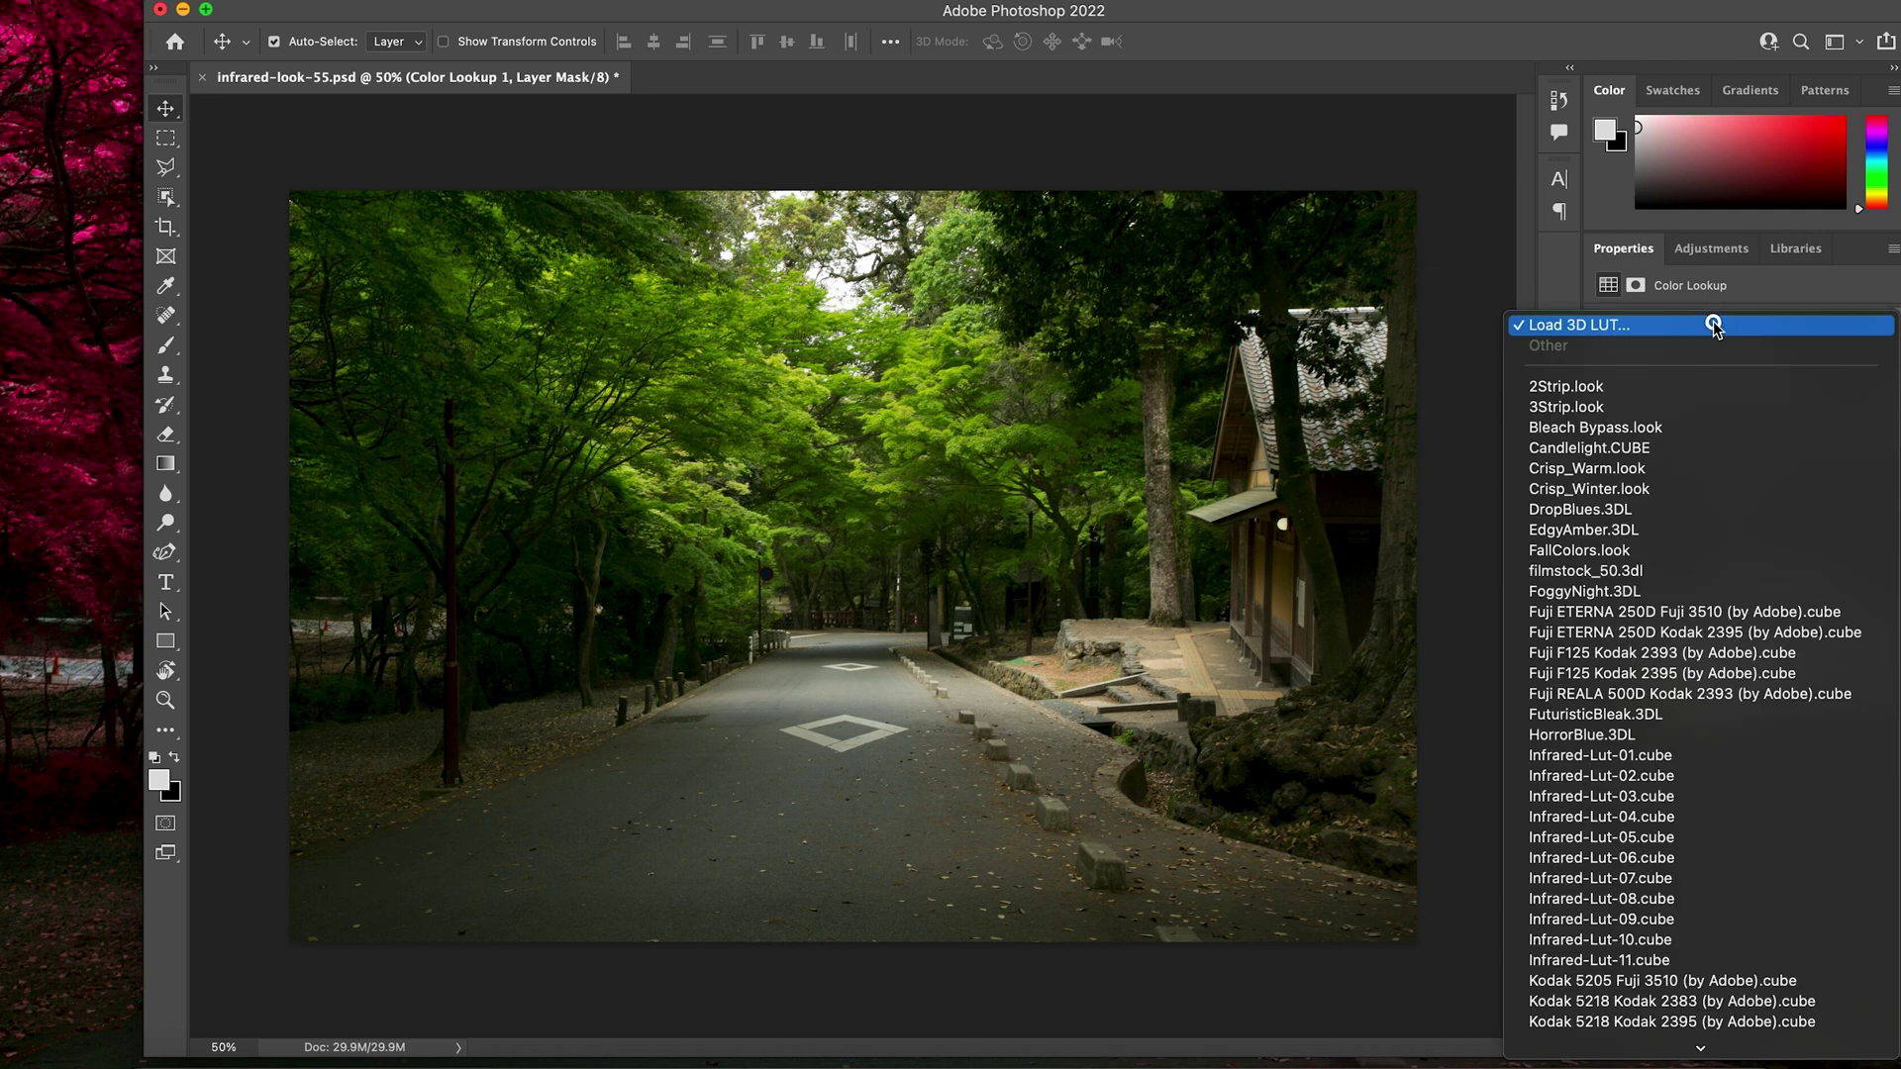
pyautogui.click(1616, 756)
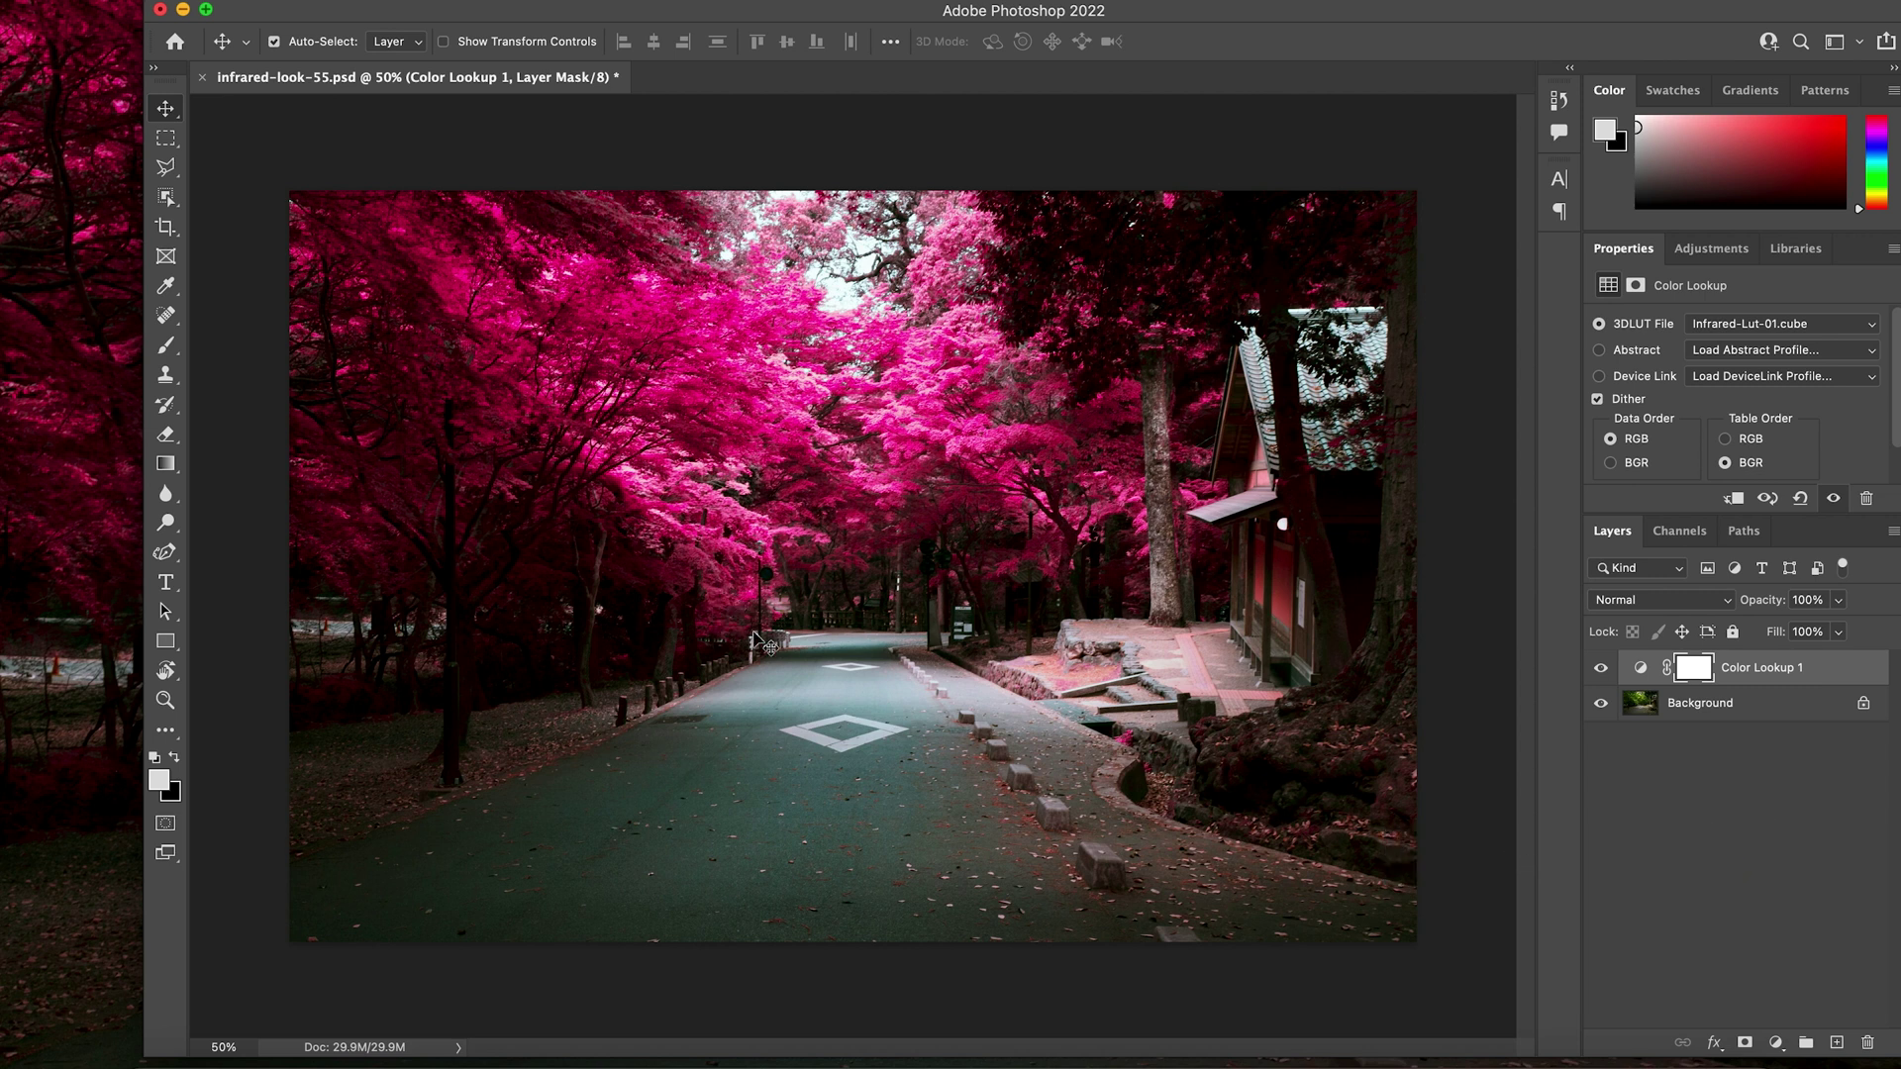
pyautogui.click(1690, 833)
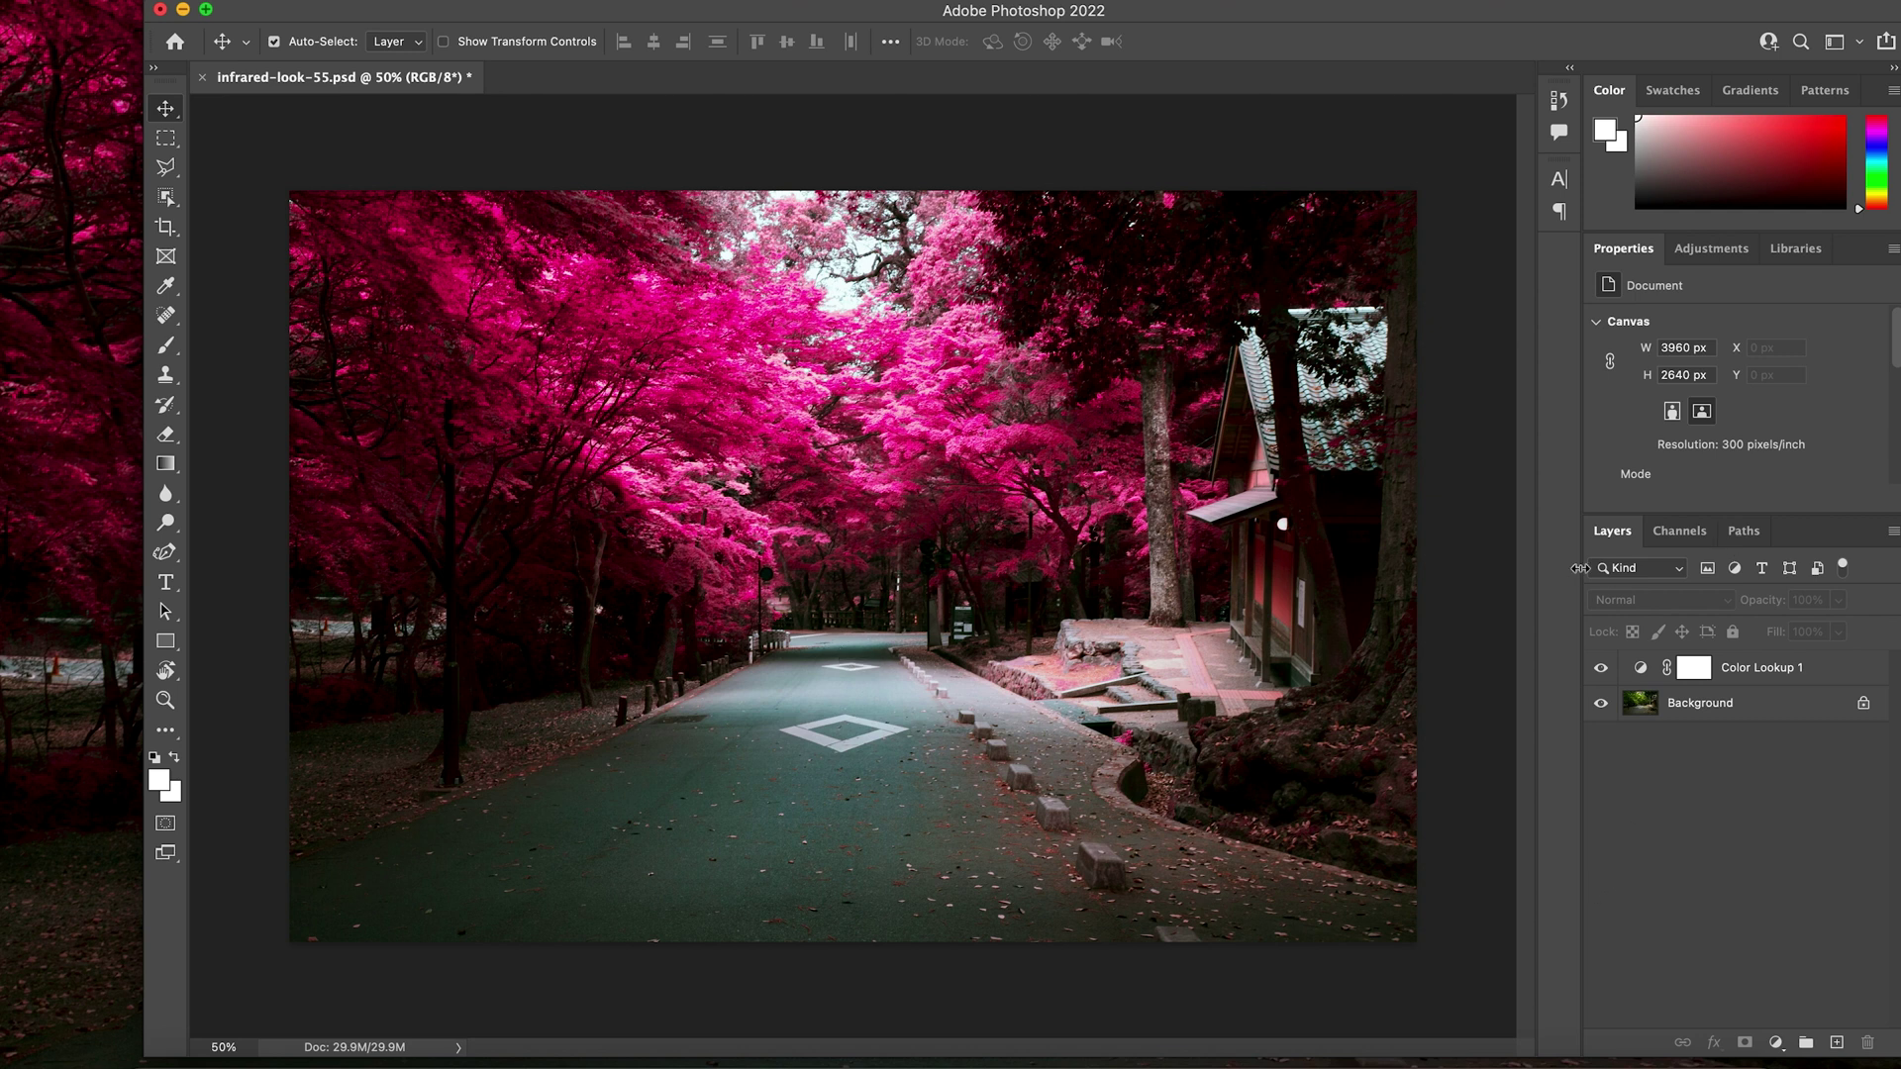
# Step: Add Color Lookup 2 and 3 with Infrared-Lut-02 and -03, hiding the earlier lookup layer
pyautogui.click(1707, 249)
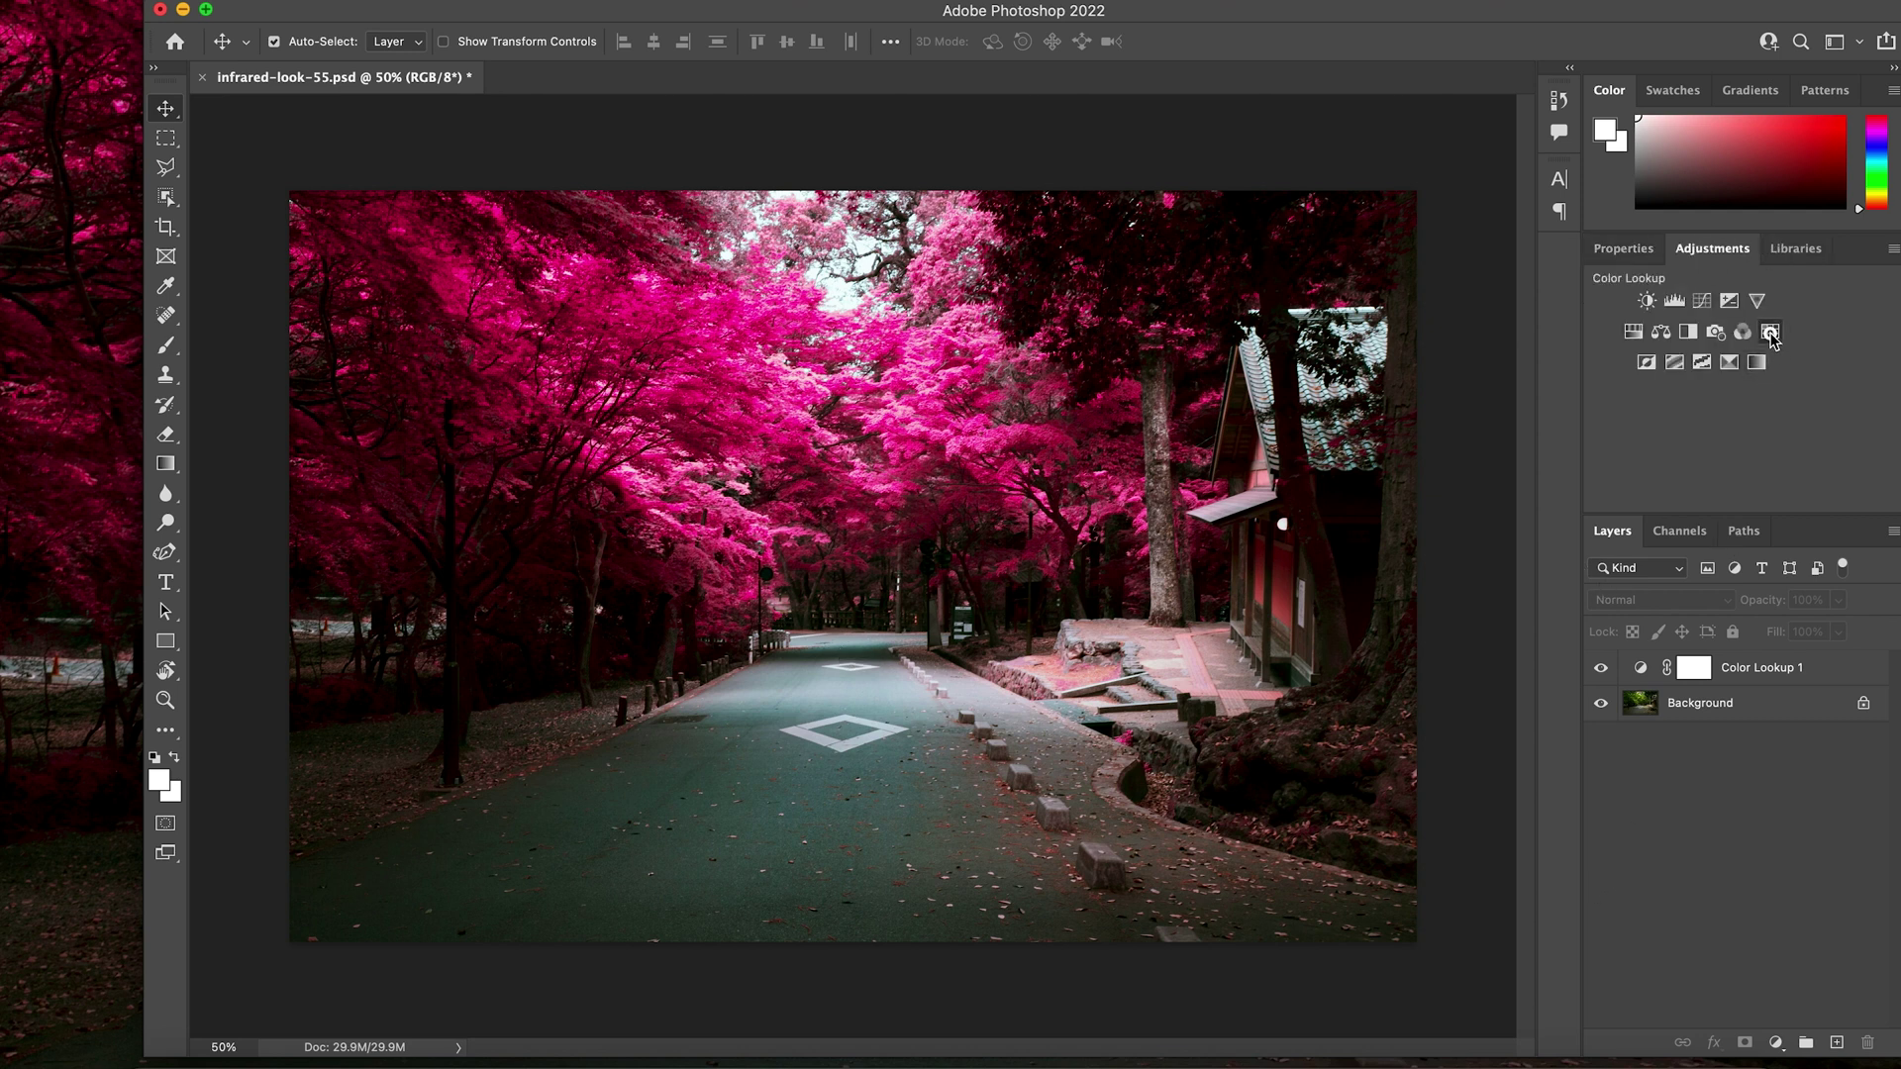
pyautogui.click(1769, 333)
pyautogui.click(1730, 326)
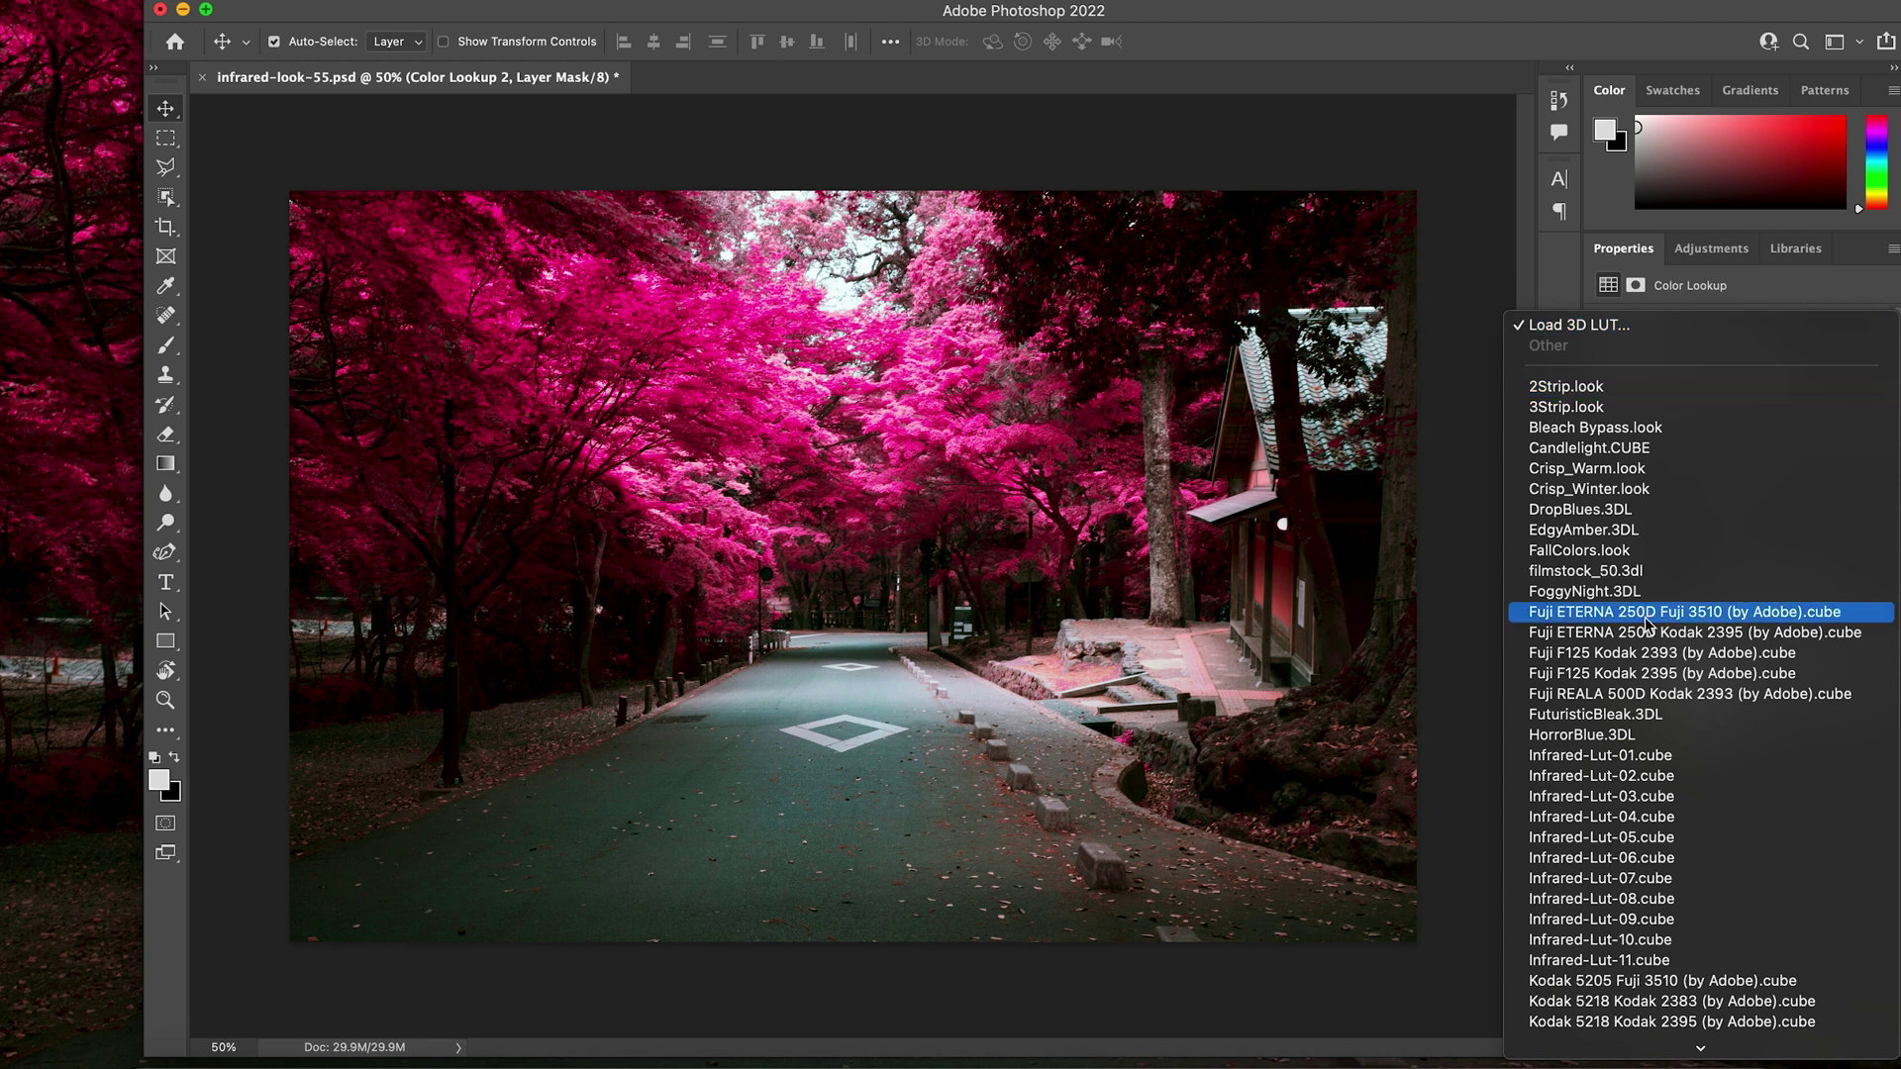
pyautogui.click(1645, 780)
pyautogui.click(1710, 249)
pyautogui.click(1769, 334)
pyautogui.click(1730, 327)
pyautogui.click(1742, 693)
pyautogui.moveTo(1601, 703); pyautogui.dragTo(1600, 738)
pyautogui.click(1710, 249)
# Step: Add Color Lookup 4 and 5 with Infrared-Lut-04 and -05, hiding the layers below
pyautogui.click(1753, 333)
pyautogui.click(1633, 814)
pyautogui.click(1710, 249)
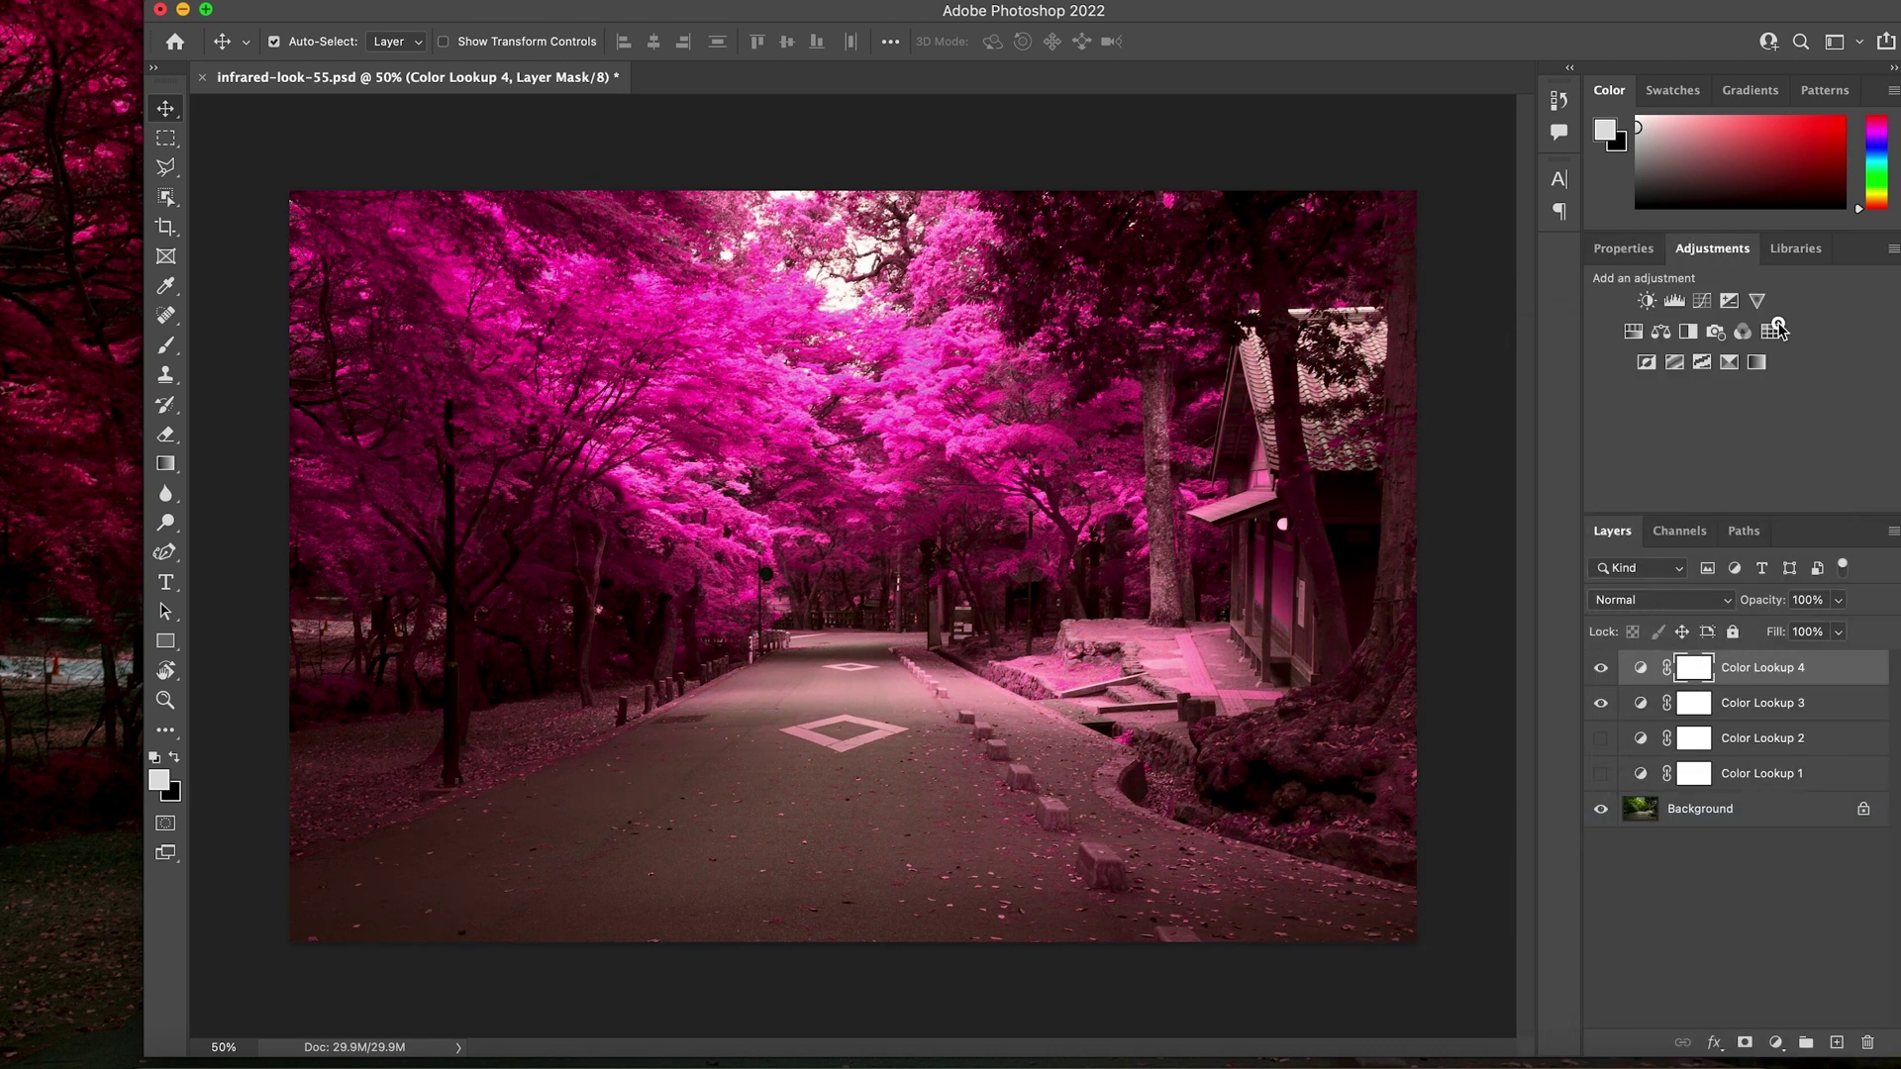
pyautogui.click(1769, 334)
pyautogui.click(1743, 325)
pyautogui.click(1663, 836)
pyautogui.moveTo(1601, 737); pyautogui.dragTo(1601, 703)
pyautogui.click(1601, 667)
# Step: Add Color Lookup 6 and 7 with Infrared-Lut-06 and -07, hiding the previous layer
pyautogui.click(1710, 249)
pyautogui.click(1769, 334)
pyautogui.click(1743, 325)
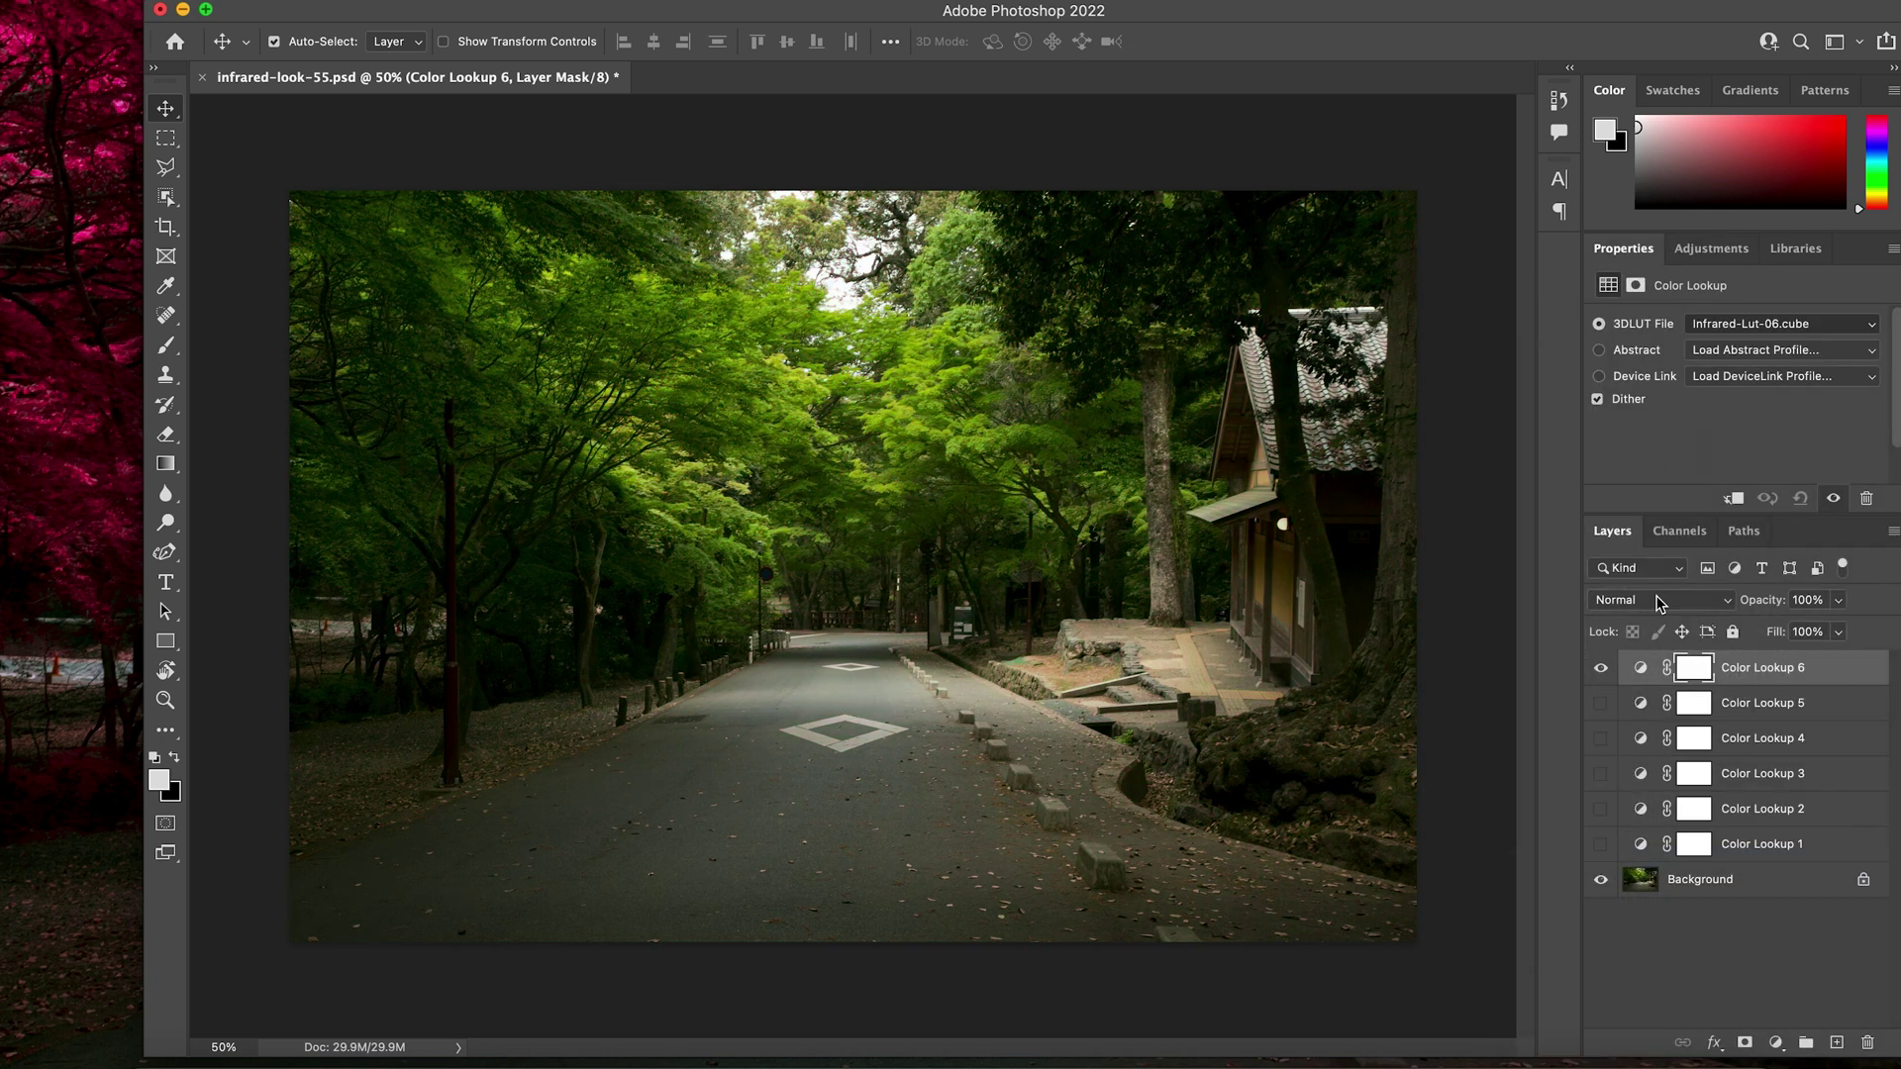
pyautogui.click(1711, 249)
pyautogui.click(1769, 334)
pyautogui.click(1743, 324)
pyautogui.click(1629, 878)
# Step: Add Color Lookup 8 and 9 loaded with Infrared-Lut-08 and -09
pyautogui.click(1710, 249)
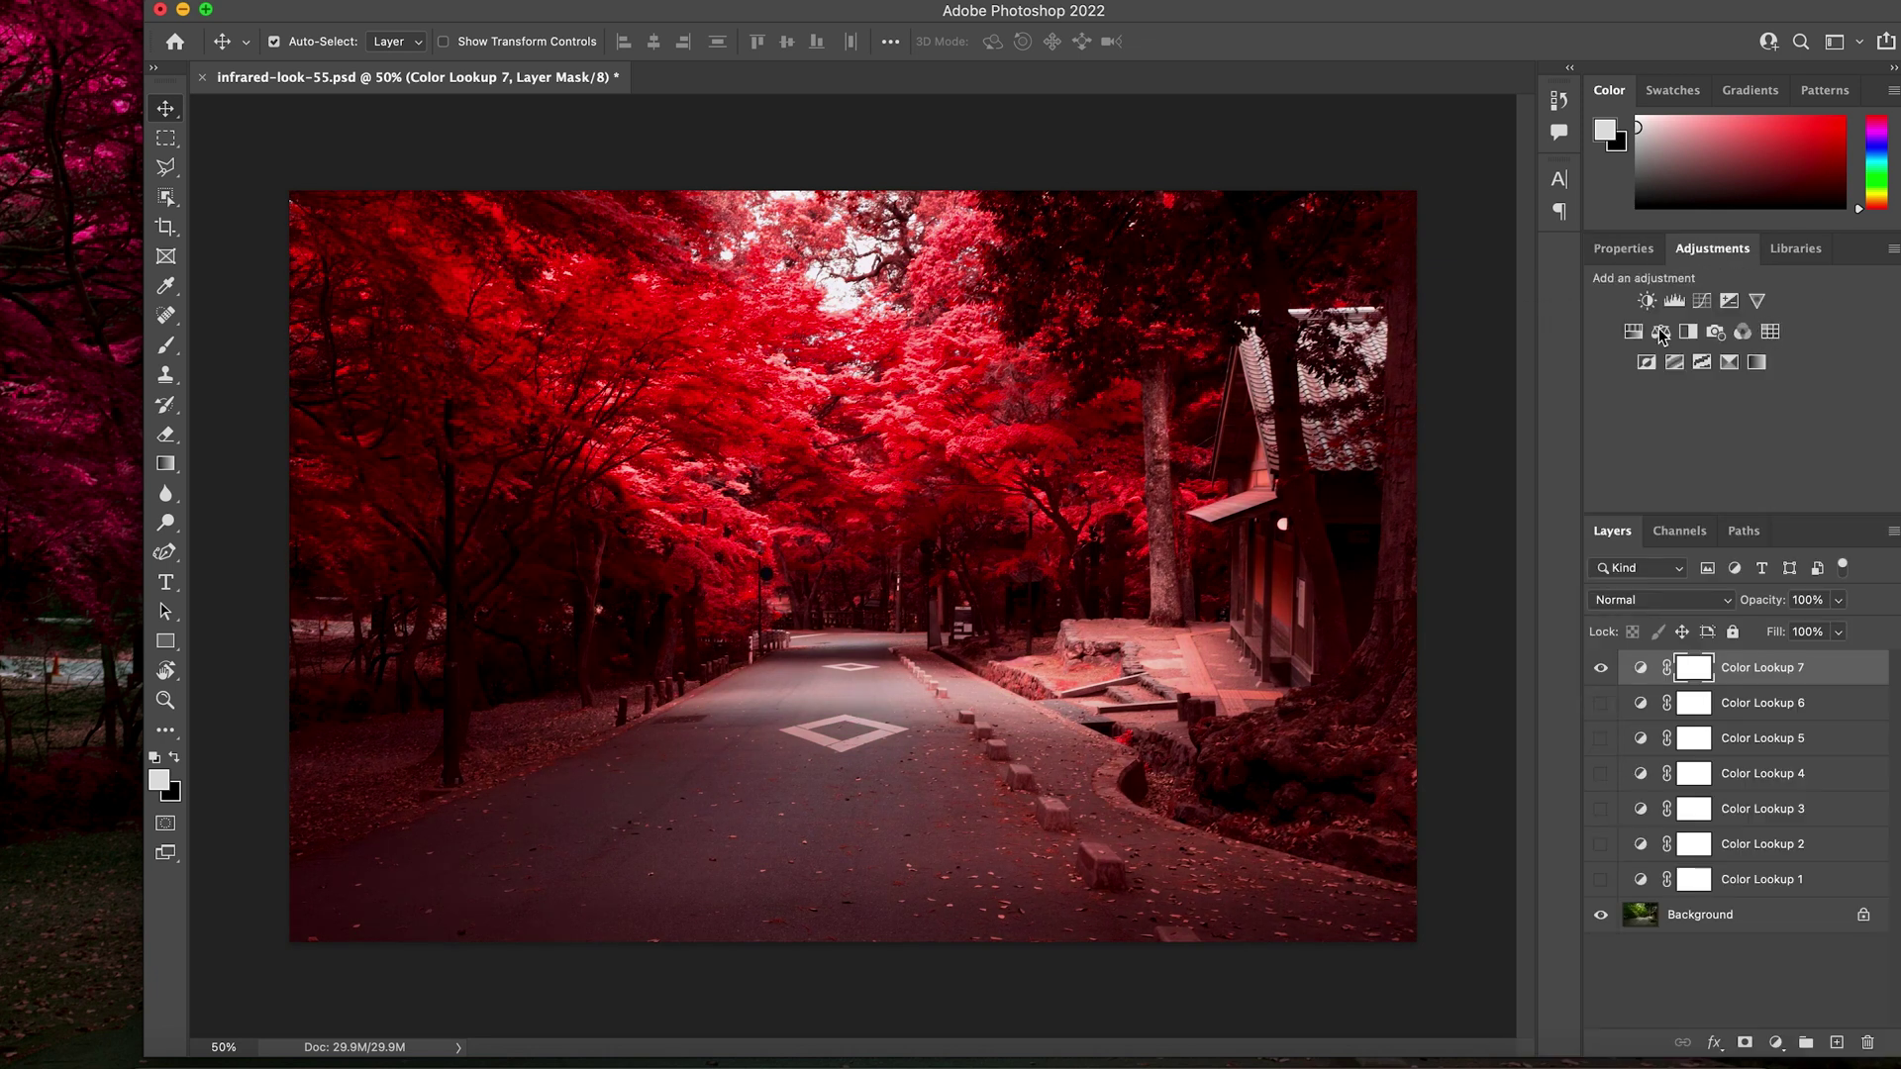
pyautogui.click(1769, 333)
pyautogui.click(1743, 324)
pyautogui.click(1629, 899)
pyautogui.click(1710, 249)
pyautogui.click(1769, 333)
pyautogui.click(1742, 325)
pyautogui.click(1629, 919)
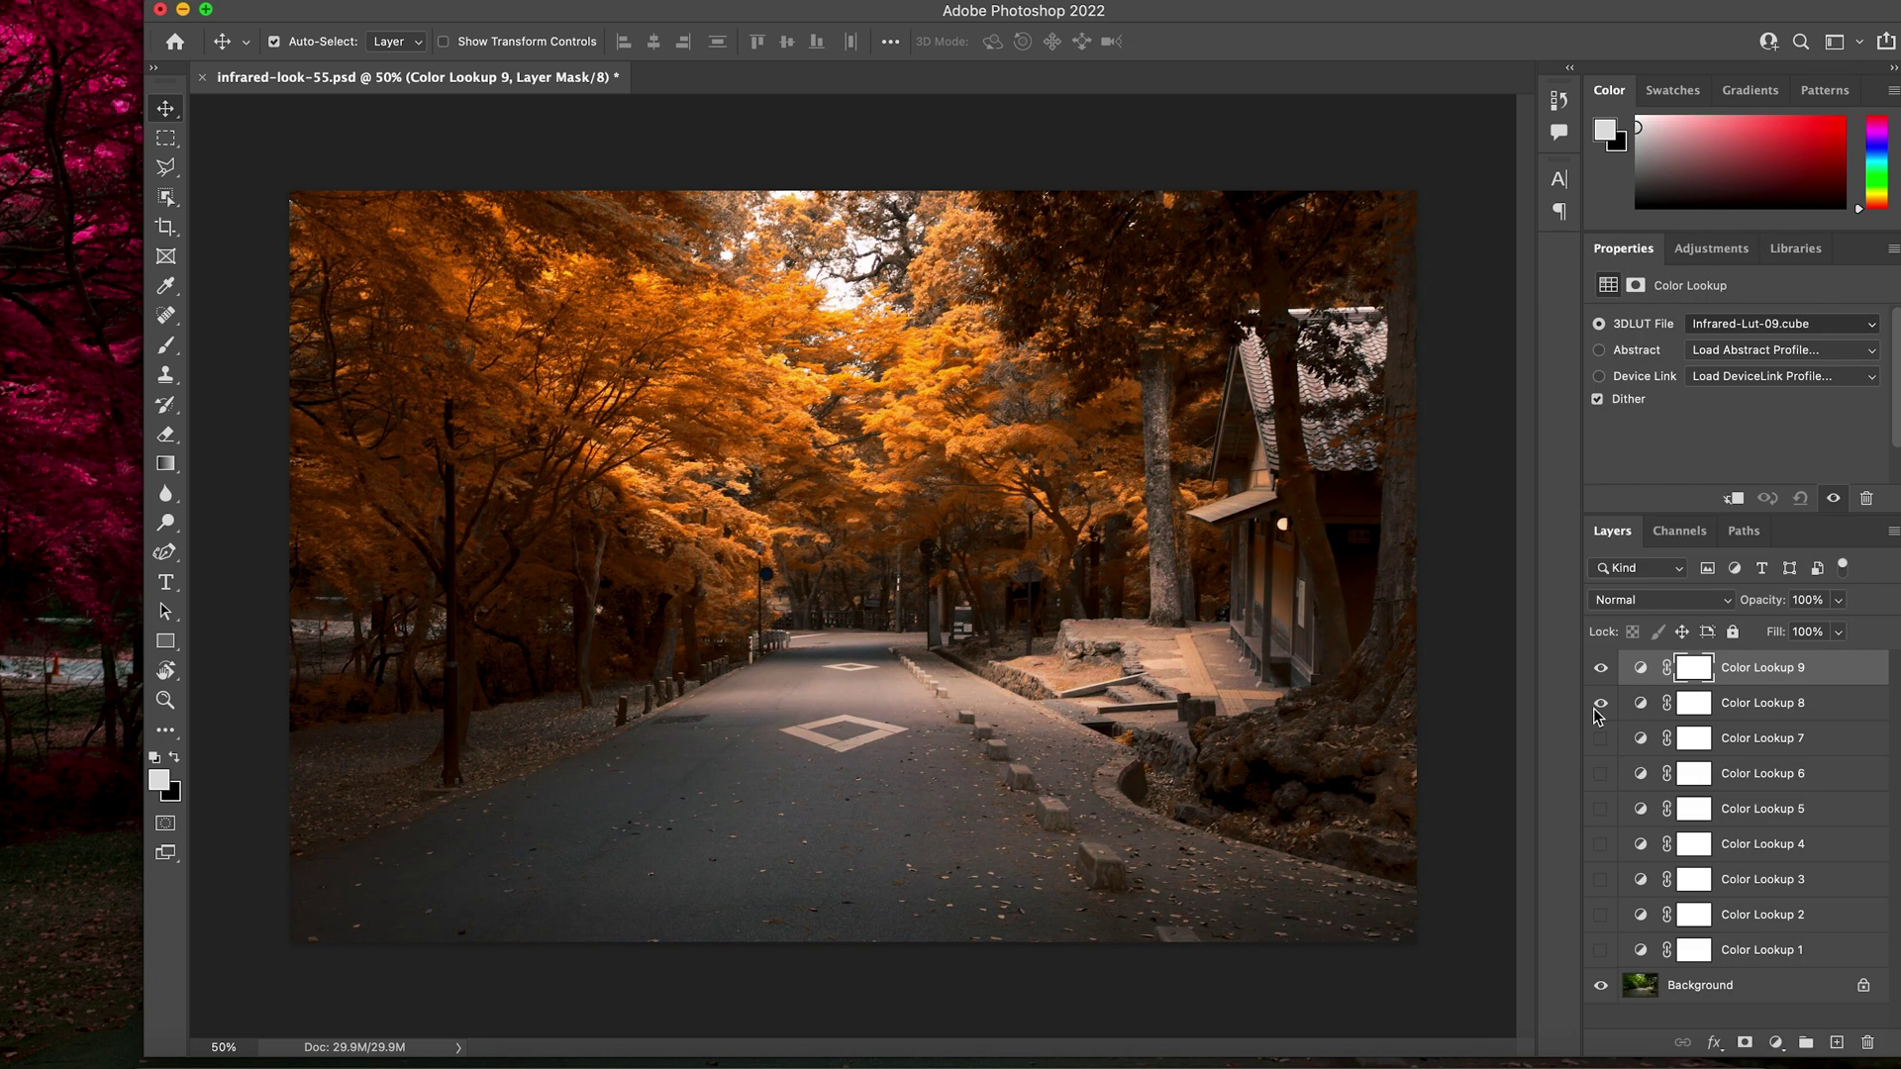
# Step: Add Color Lookup 10 with Infrared-Lut-10.cube, hiding Color Lookup 9
pyautogui.click(1600, 703)
pyautogui.click(1711, 249)
pyautogui.click(1769, 334)
pyautogui.click(1742, 325)
pyautogui.click(1629, 939)
pyautogui.click(1600, 702)
# Step: Add Color Lookup 11 with Infrared-Lut-11.cube, leaving only its teal-green look visible
pyautogui.click(1711, 249)
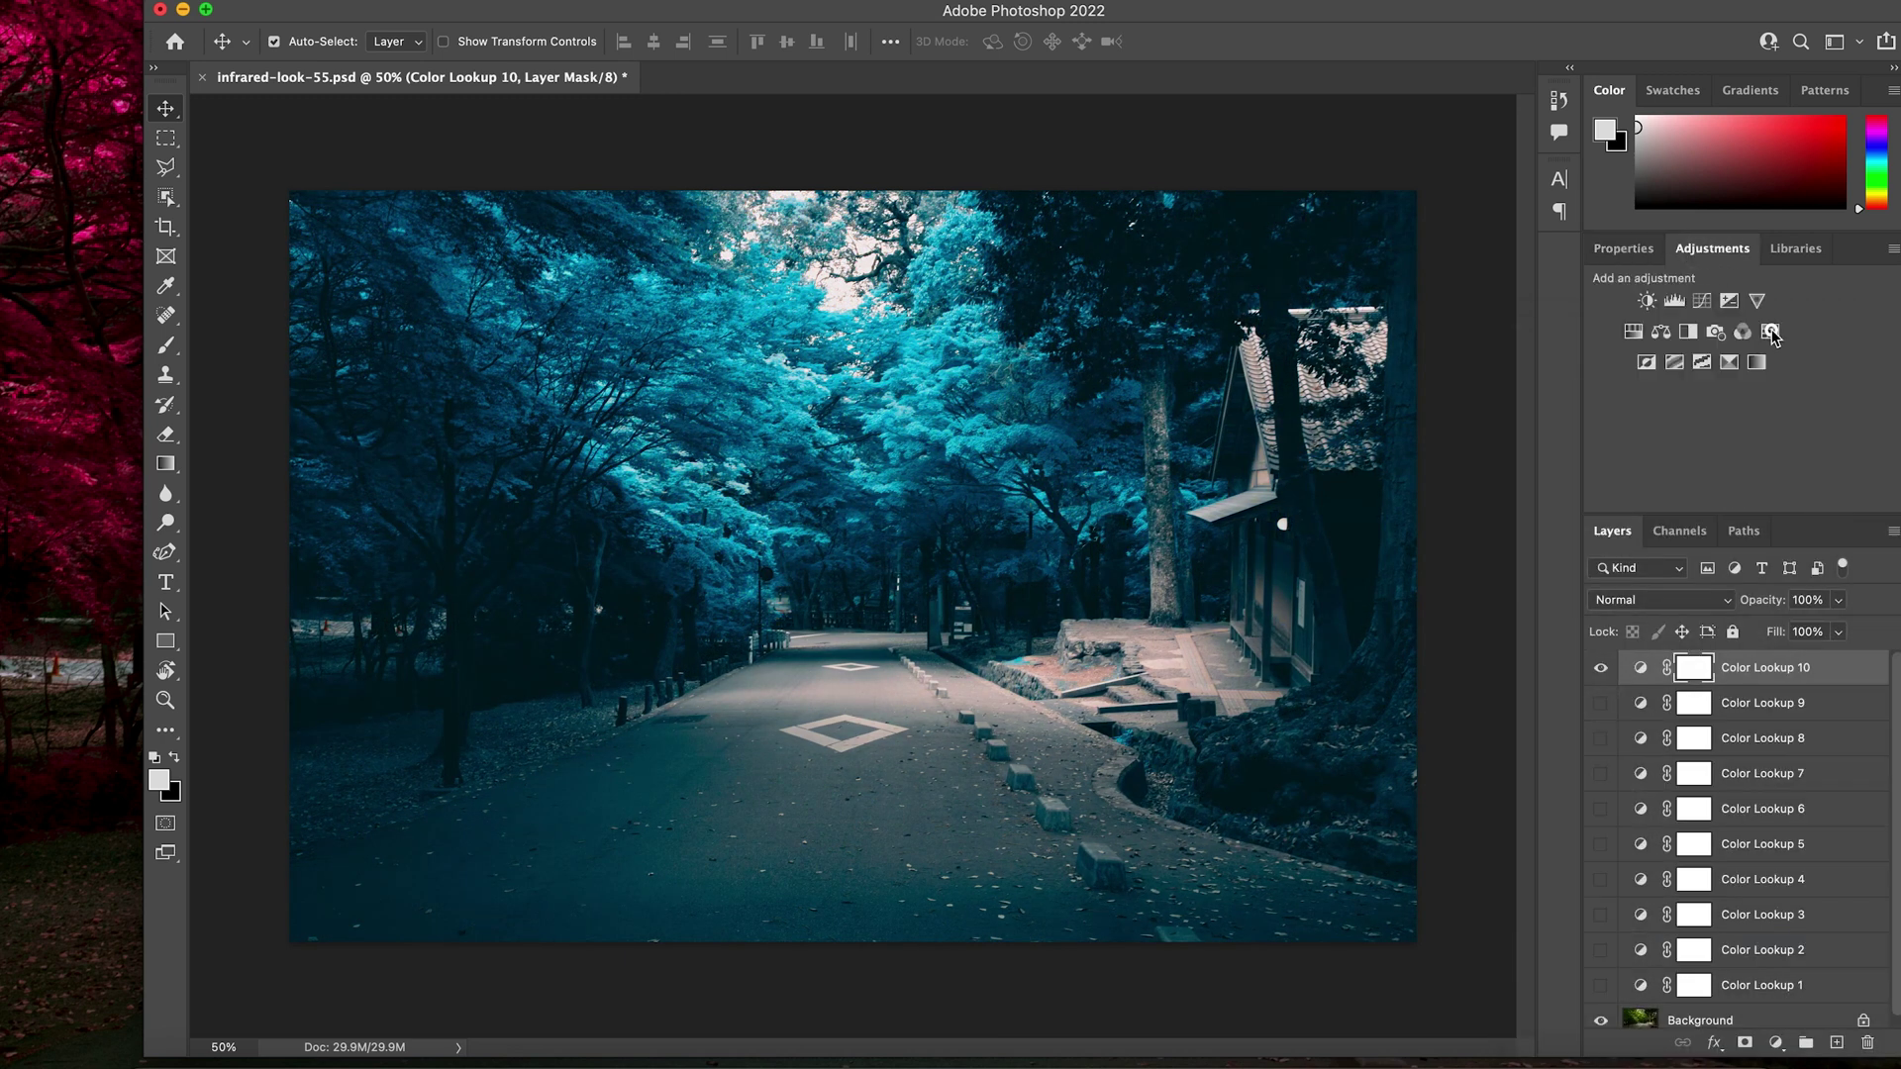
pyautogui.click(1769, 333)
pyautogui.click(1742, 325)
pyautogui.click(1628, 960)
pyautogui.click(1601, 703)
pyautogui.click(1600, 667)
pyautogui.scroll(-1, 1728, 814)
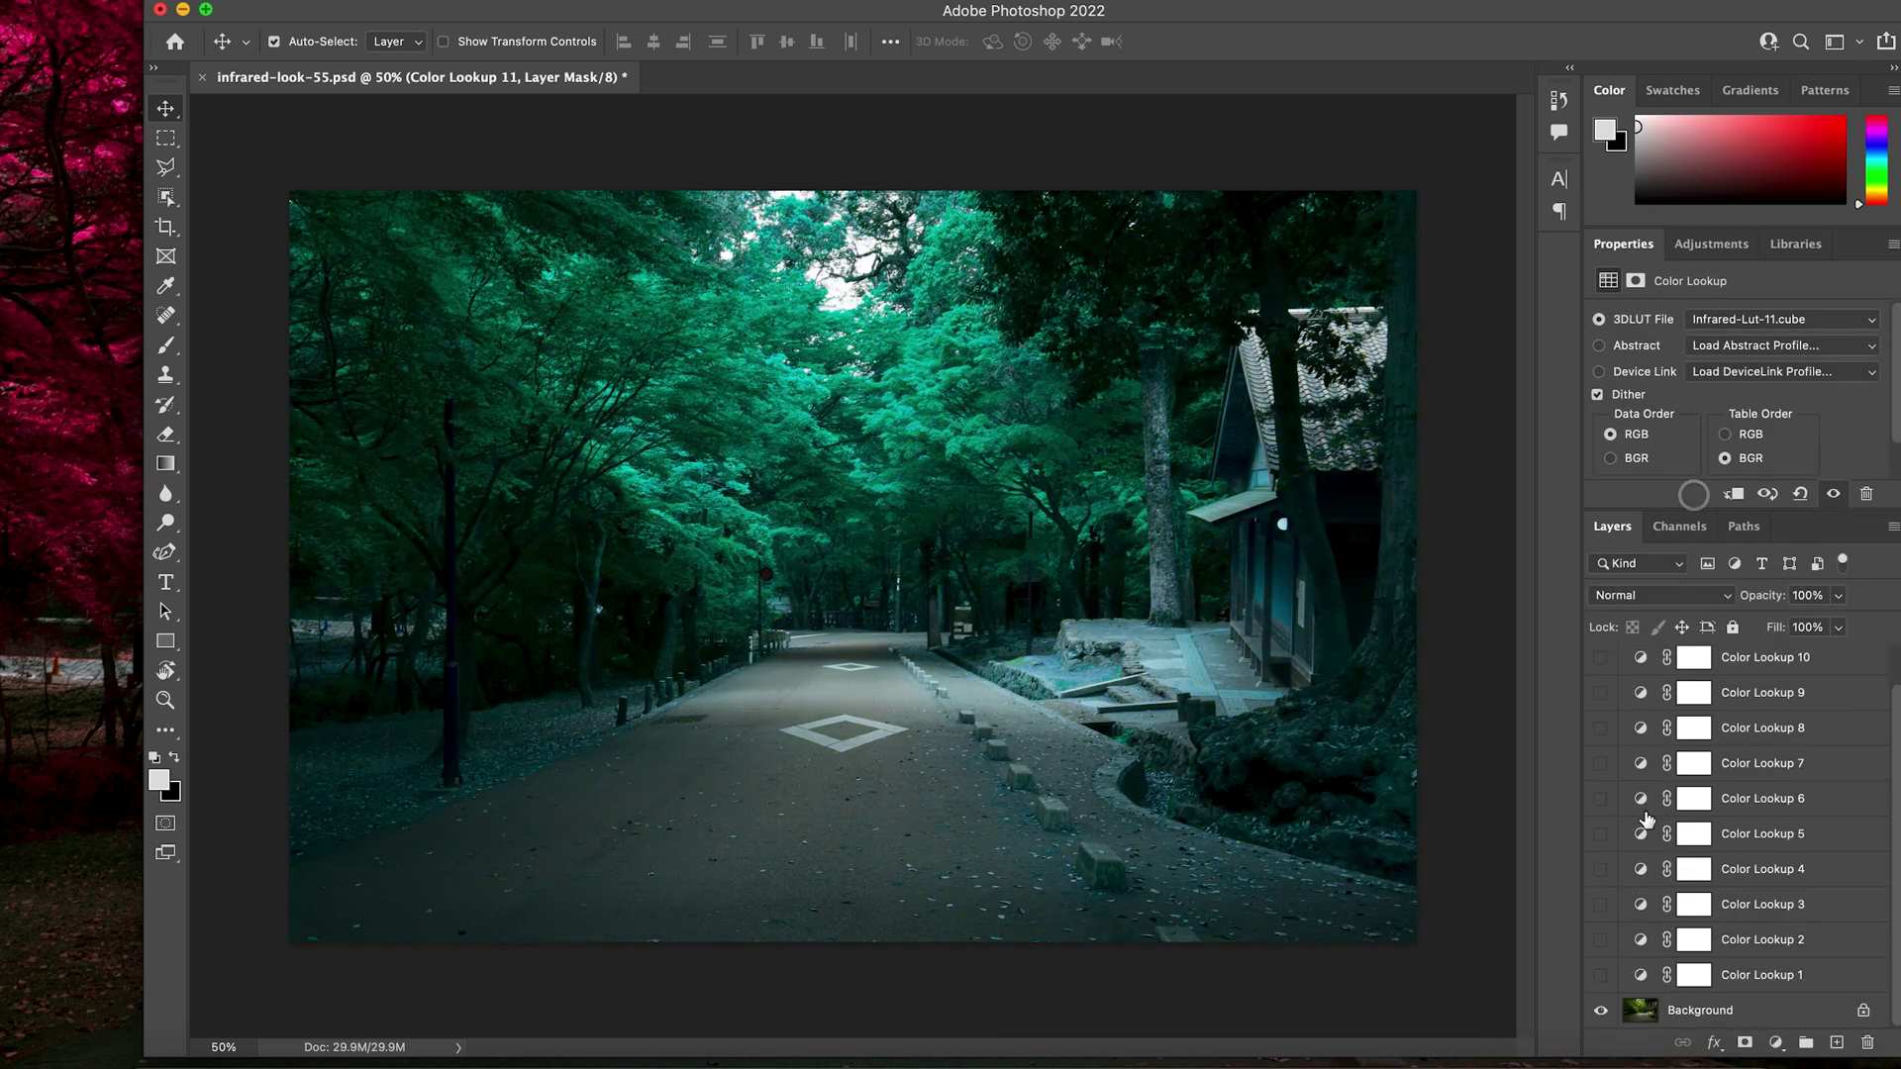
# Step: Turn off Color Lookup 11 and 10, briefly previewing 10's golden-yellow look, to reveal the green original
pyautogui.scroll(1, 1676, 704)
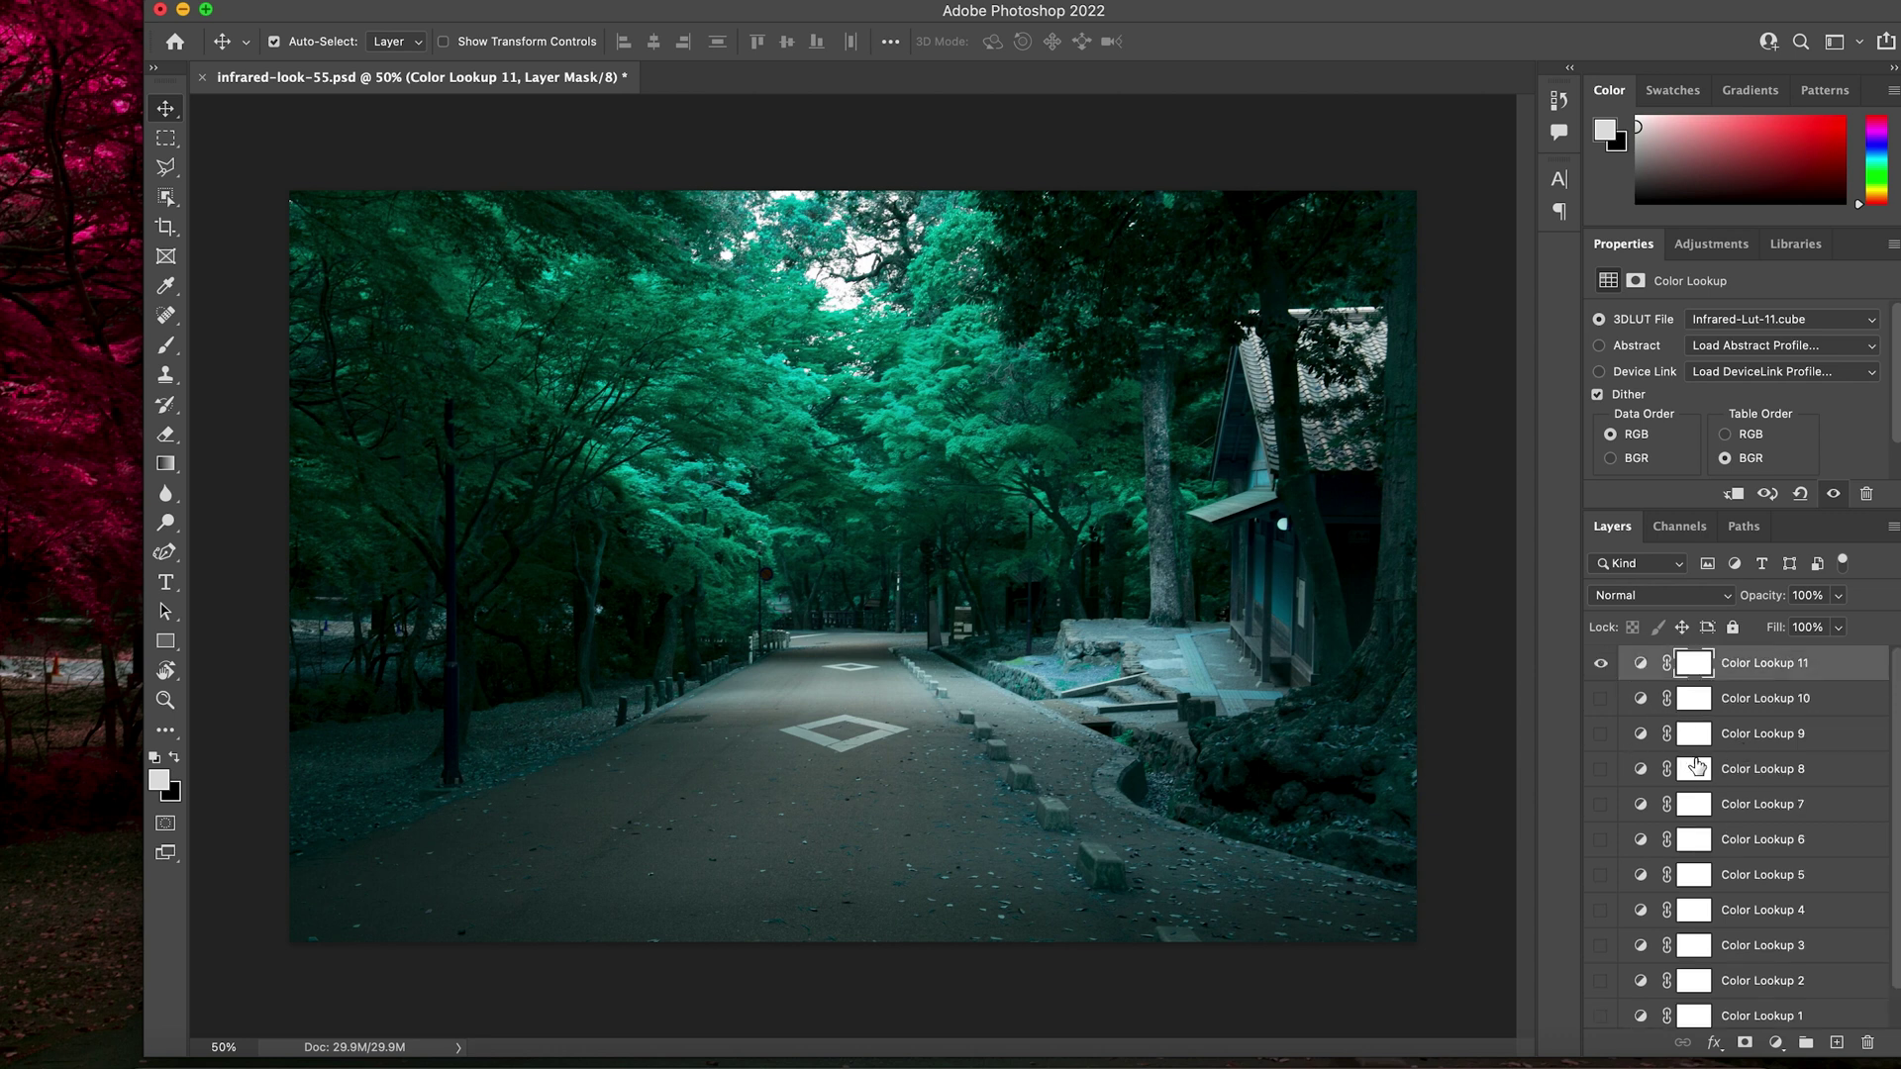
pyautogui.click(1598, 664)
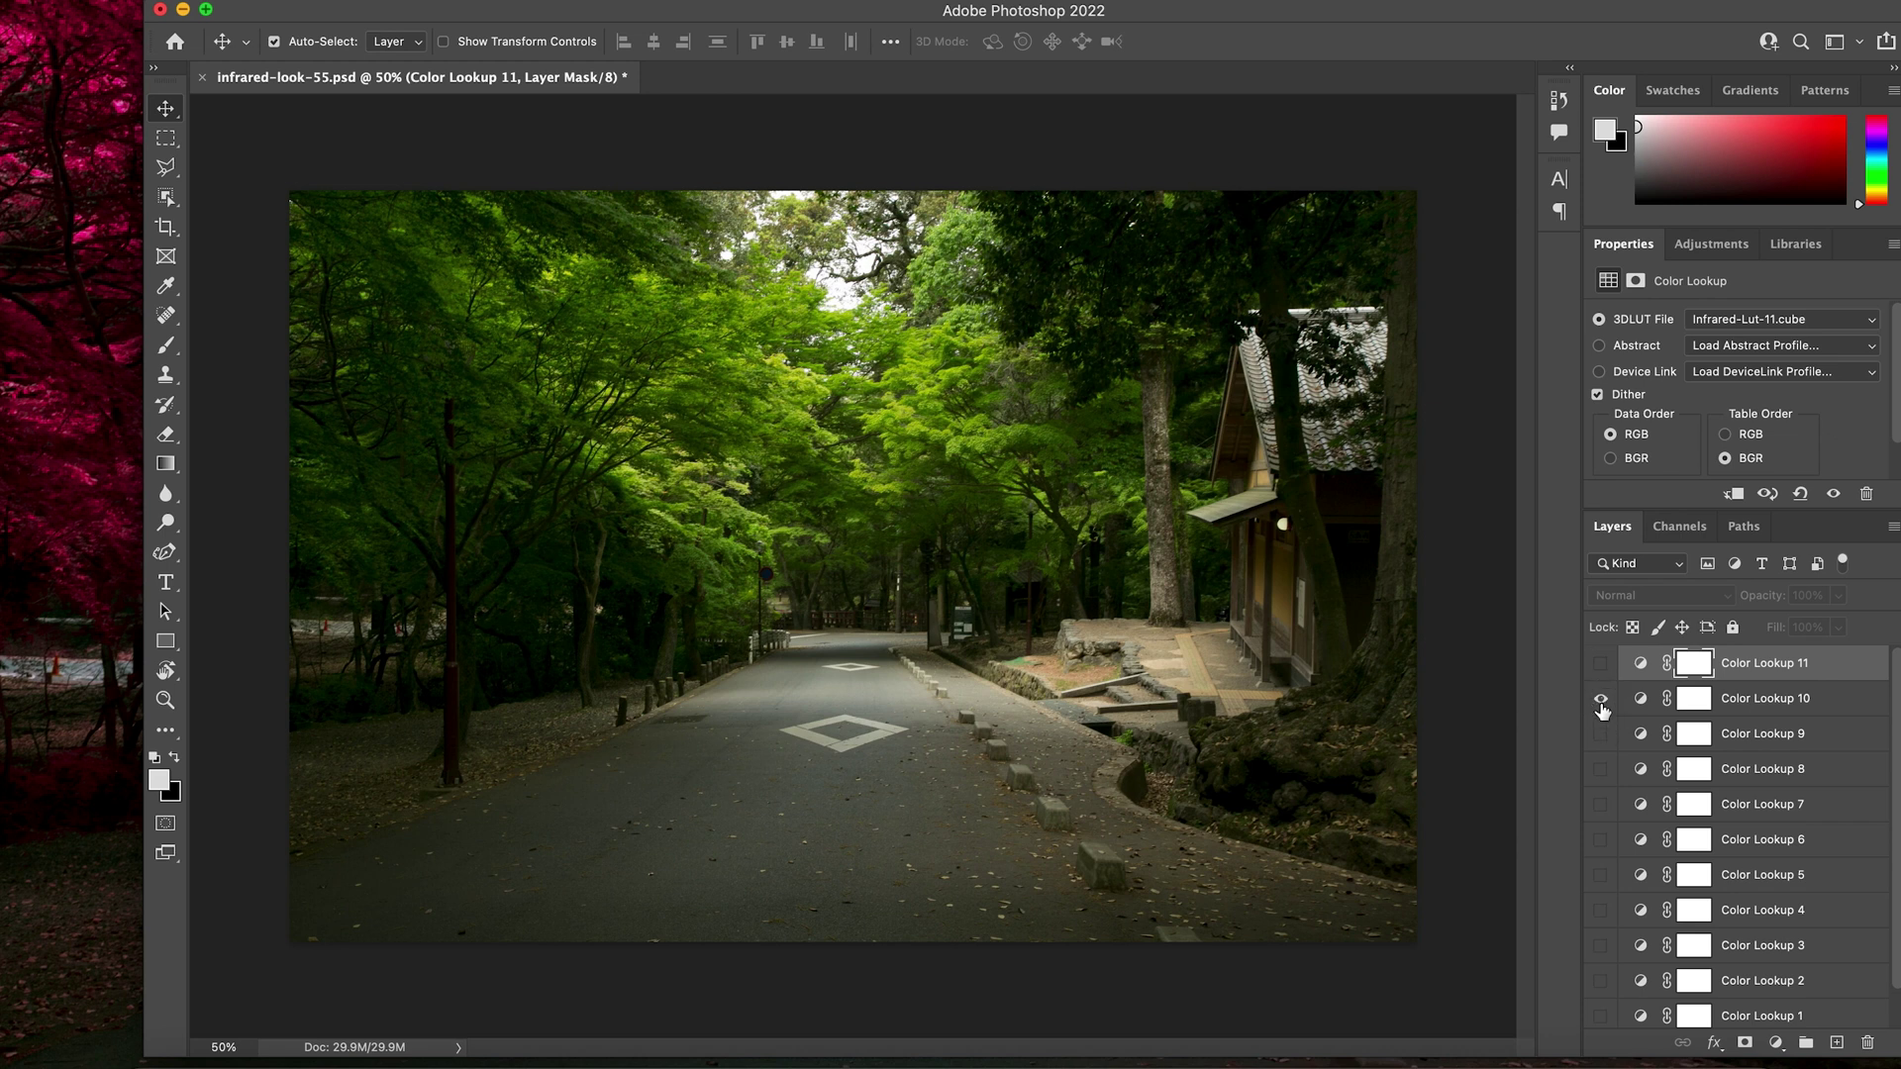
pyautogui.click(1601, 700)
pyautogui.click(1600, 700)
pyautogui.scroll(-1, 1610, 854)
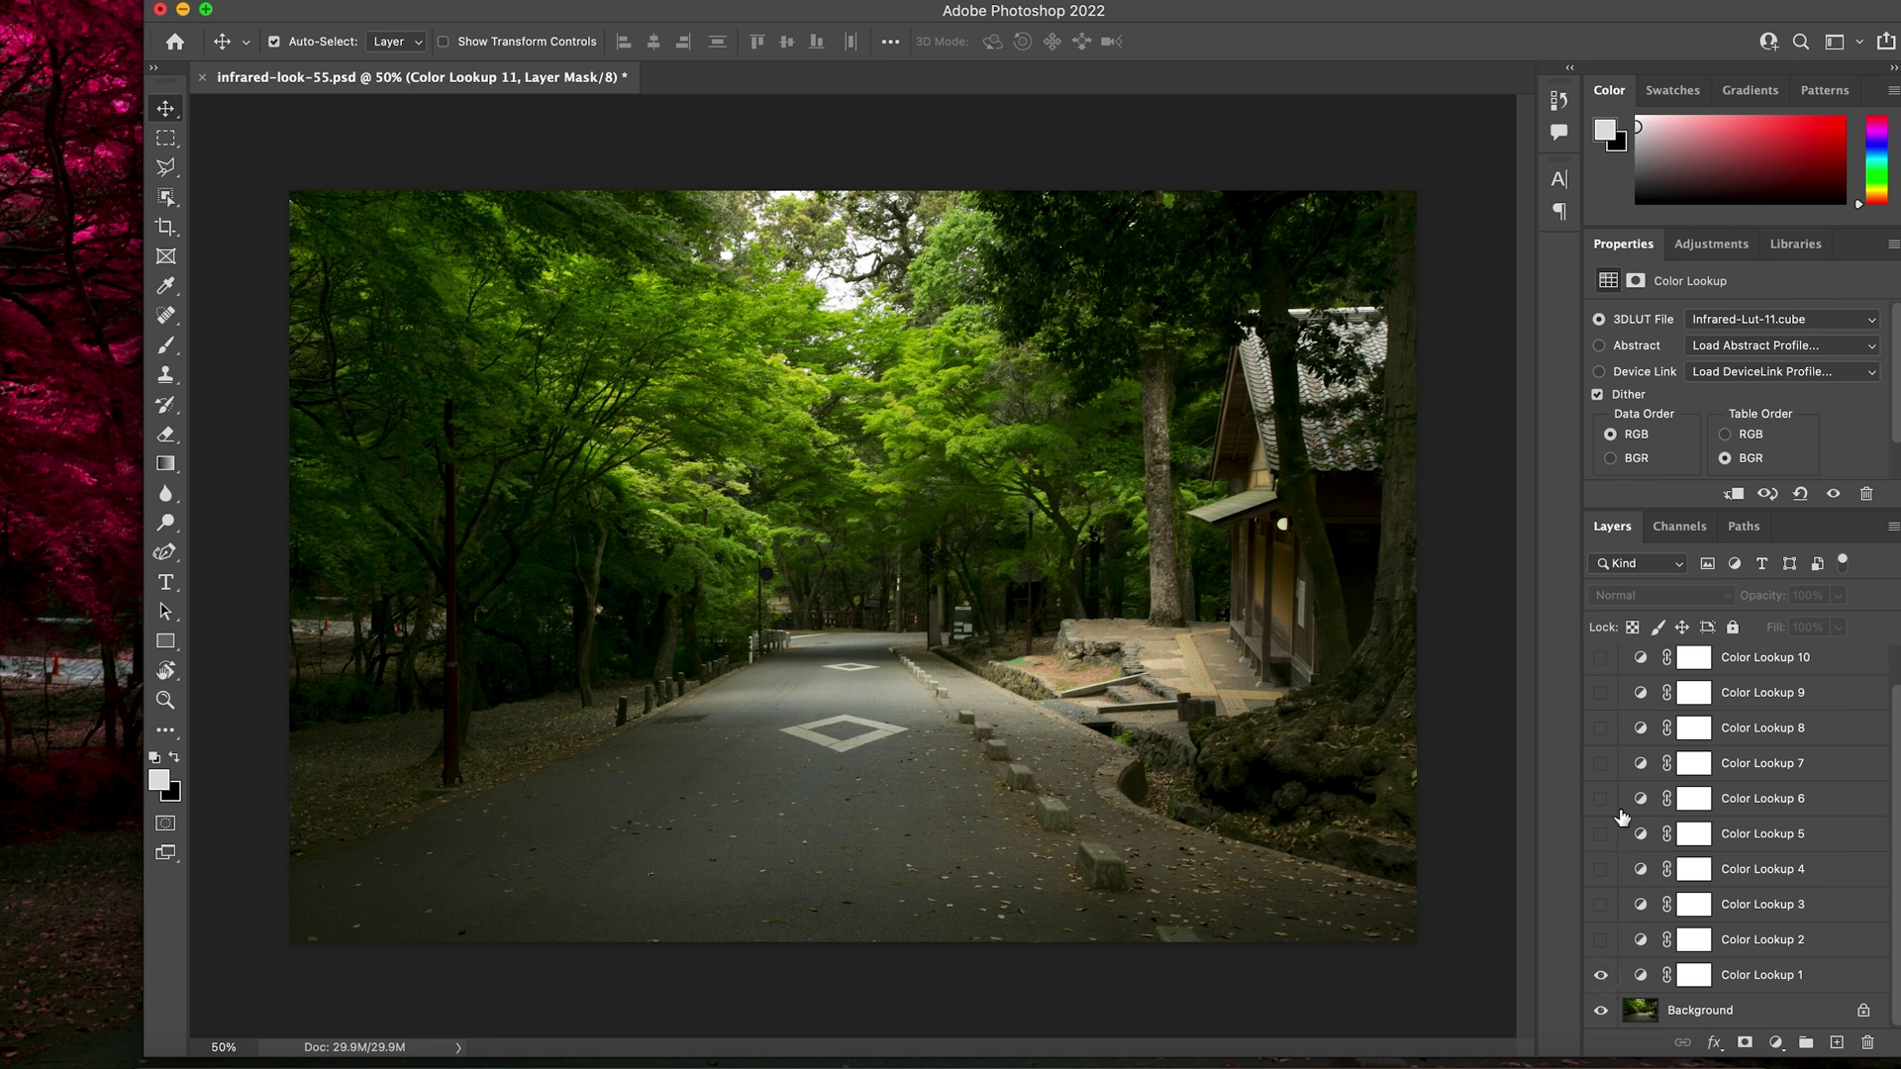
pyautogui.scroll(1, 1617, 827)
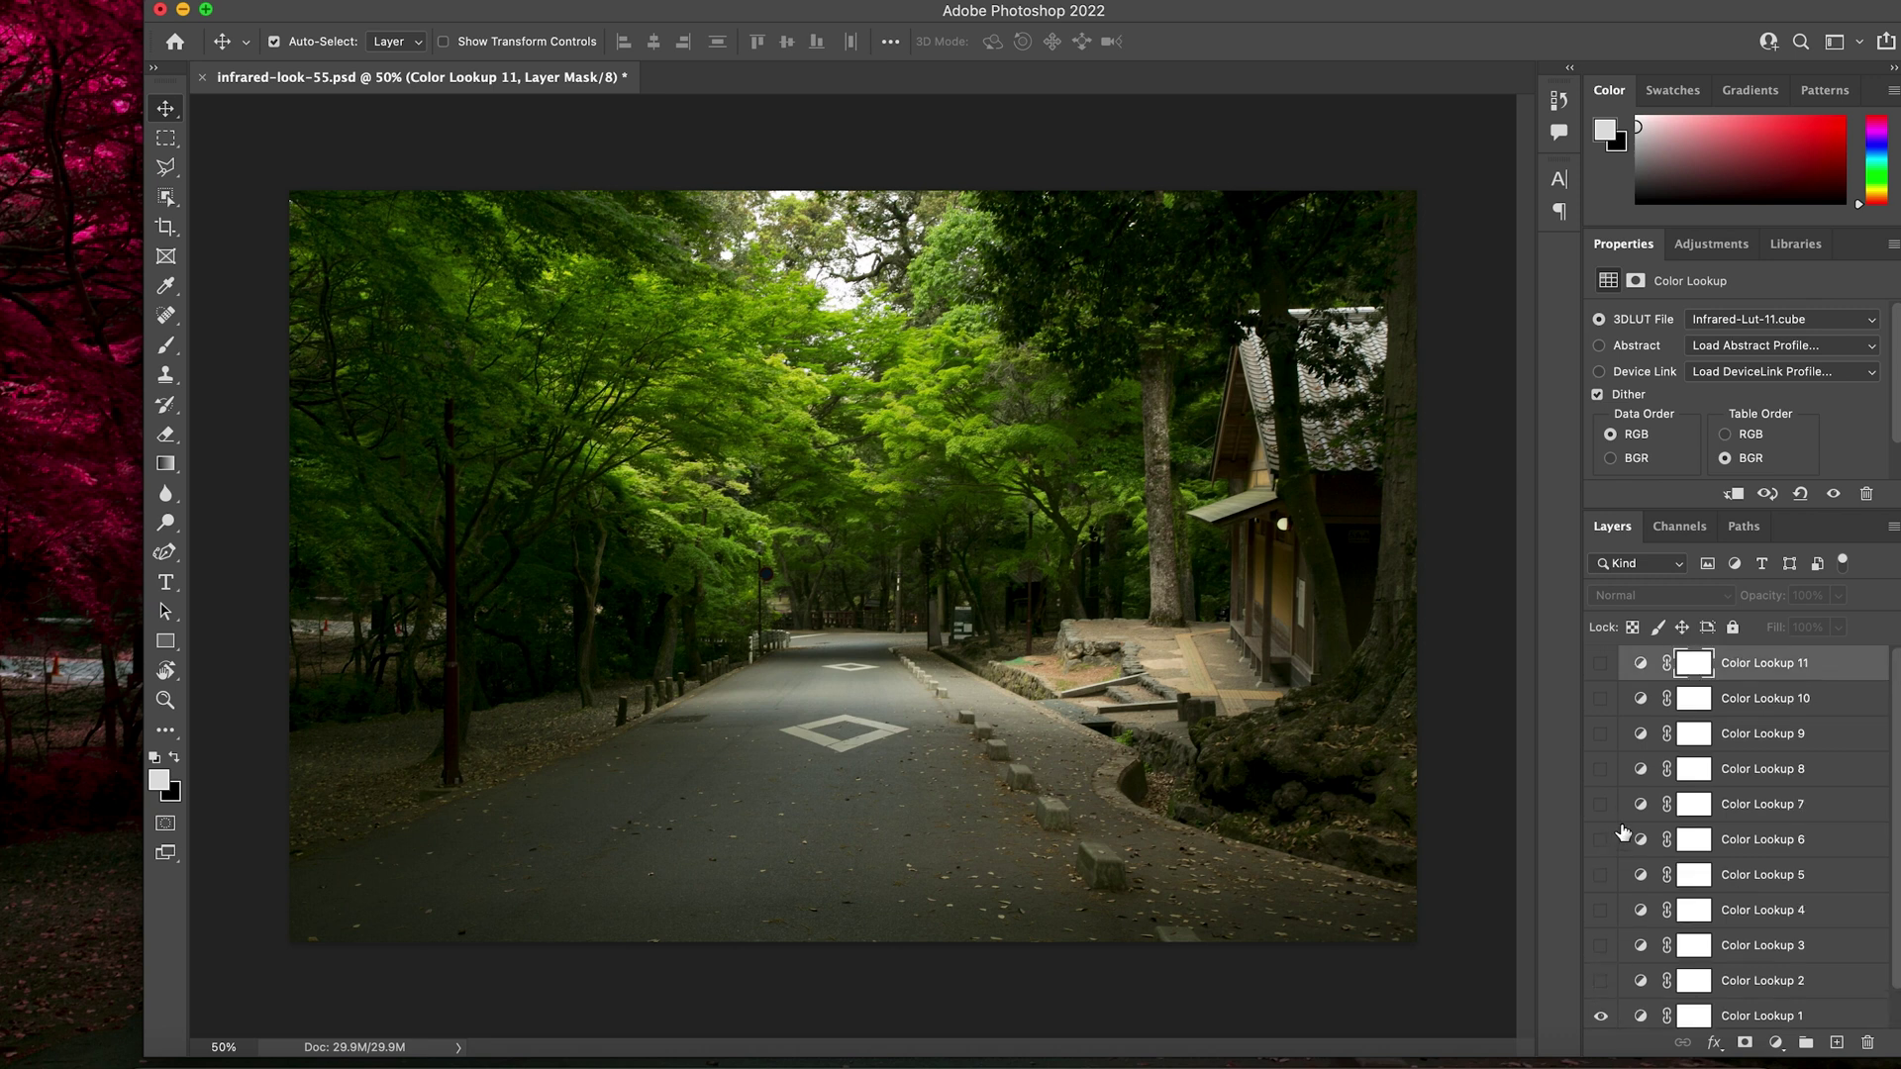
# Step: Toggle Color Lookup 11 and 10 on and off, ending with Color Lookup 9's red-foliage look visible
pyautogui.click(1601, 665)
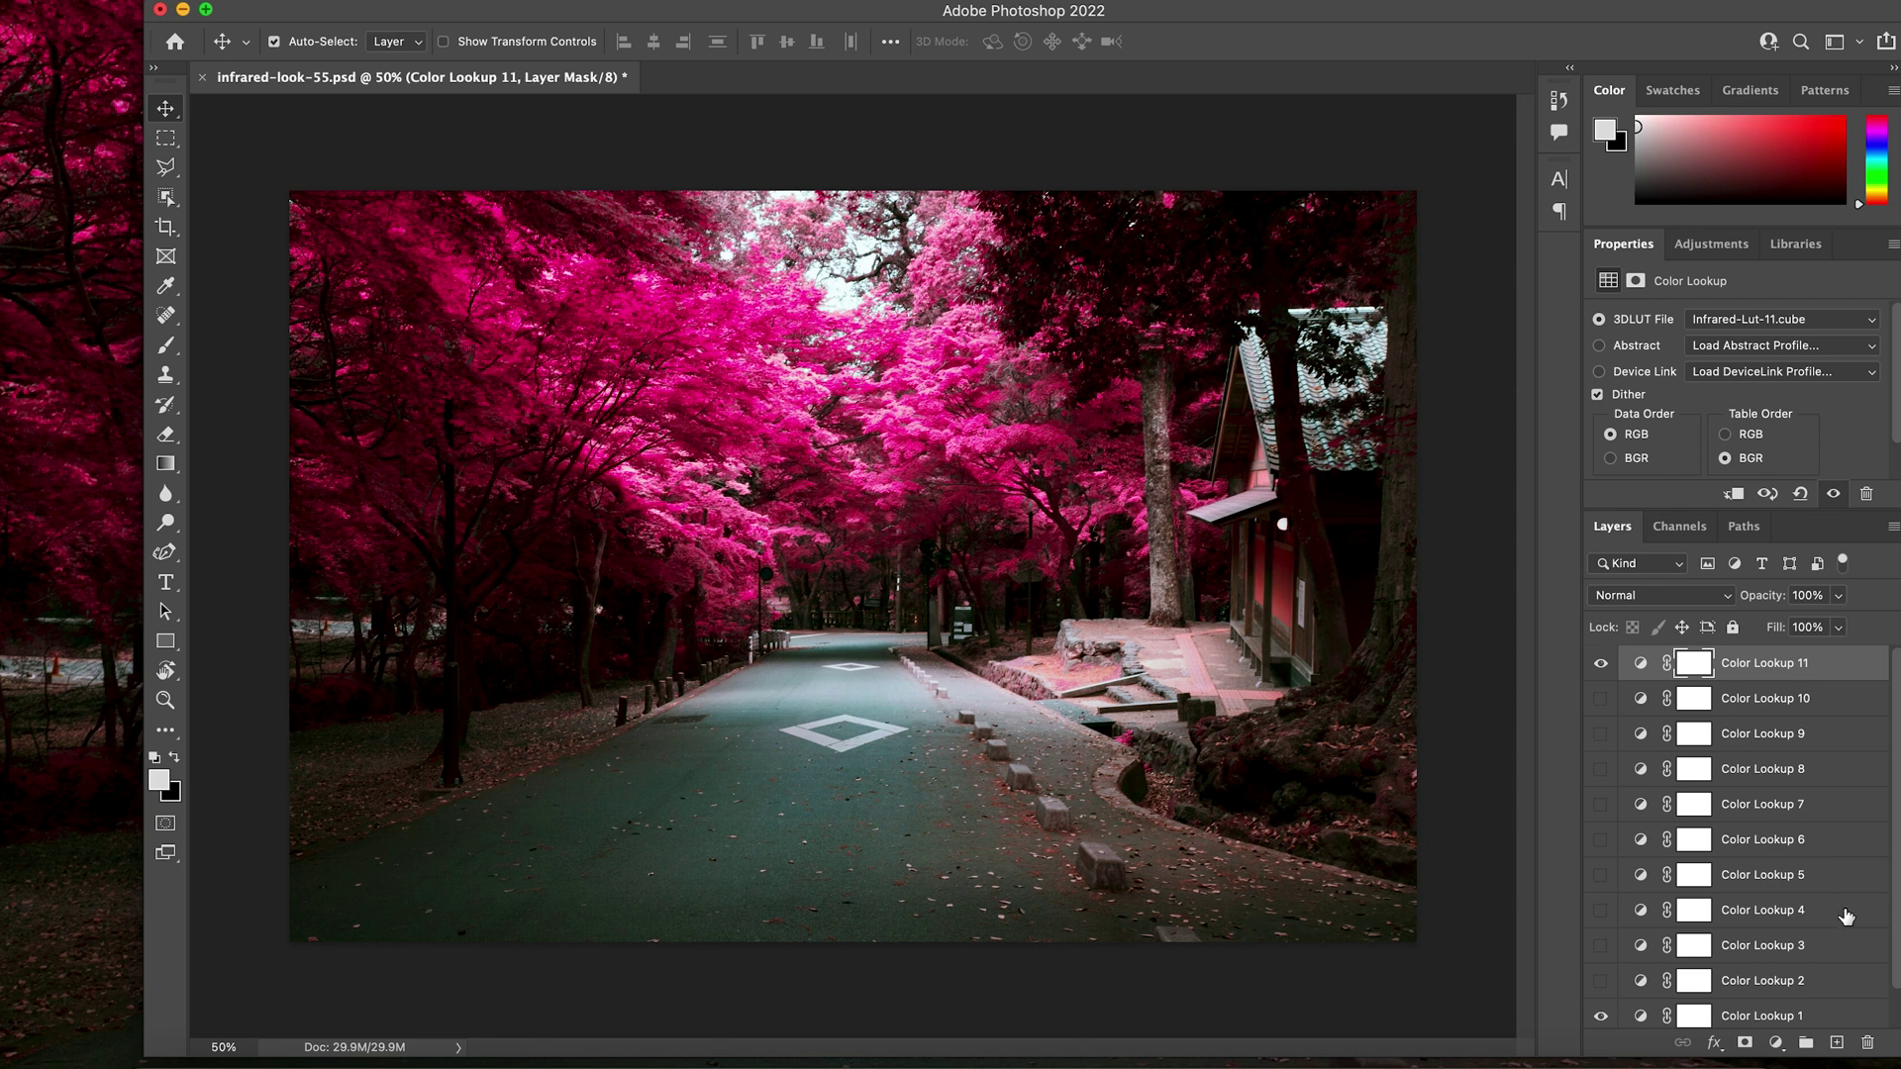
pyautogui.scroll(-1, 1739, 1019)
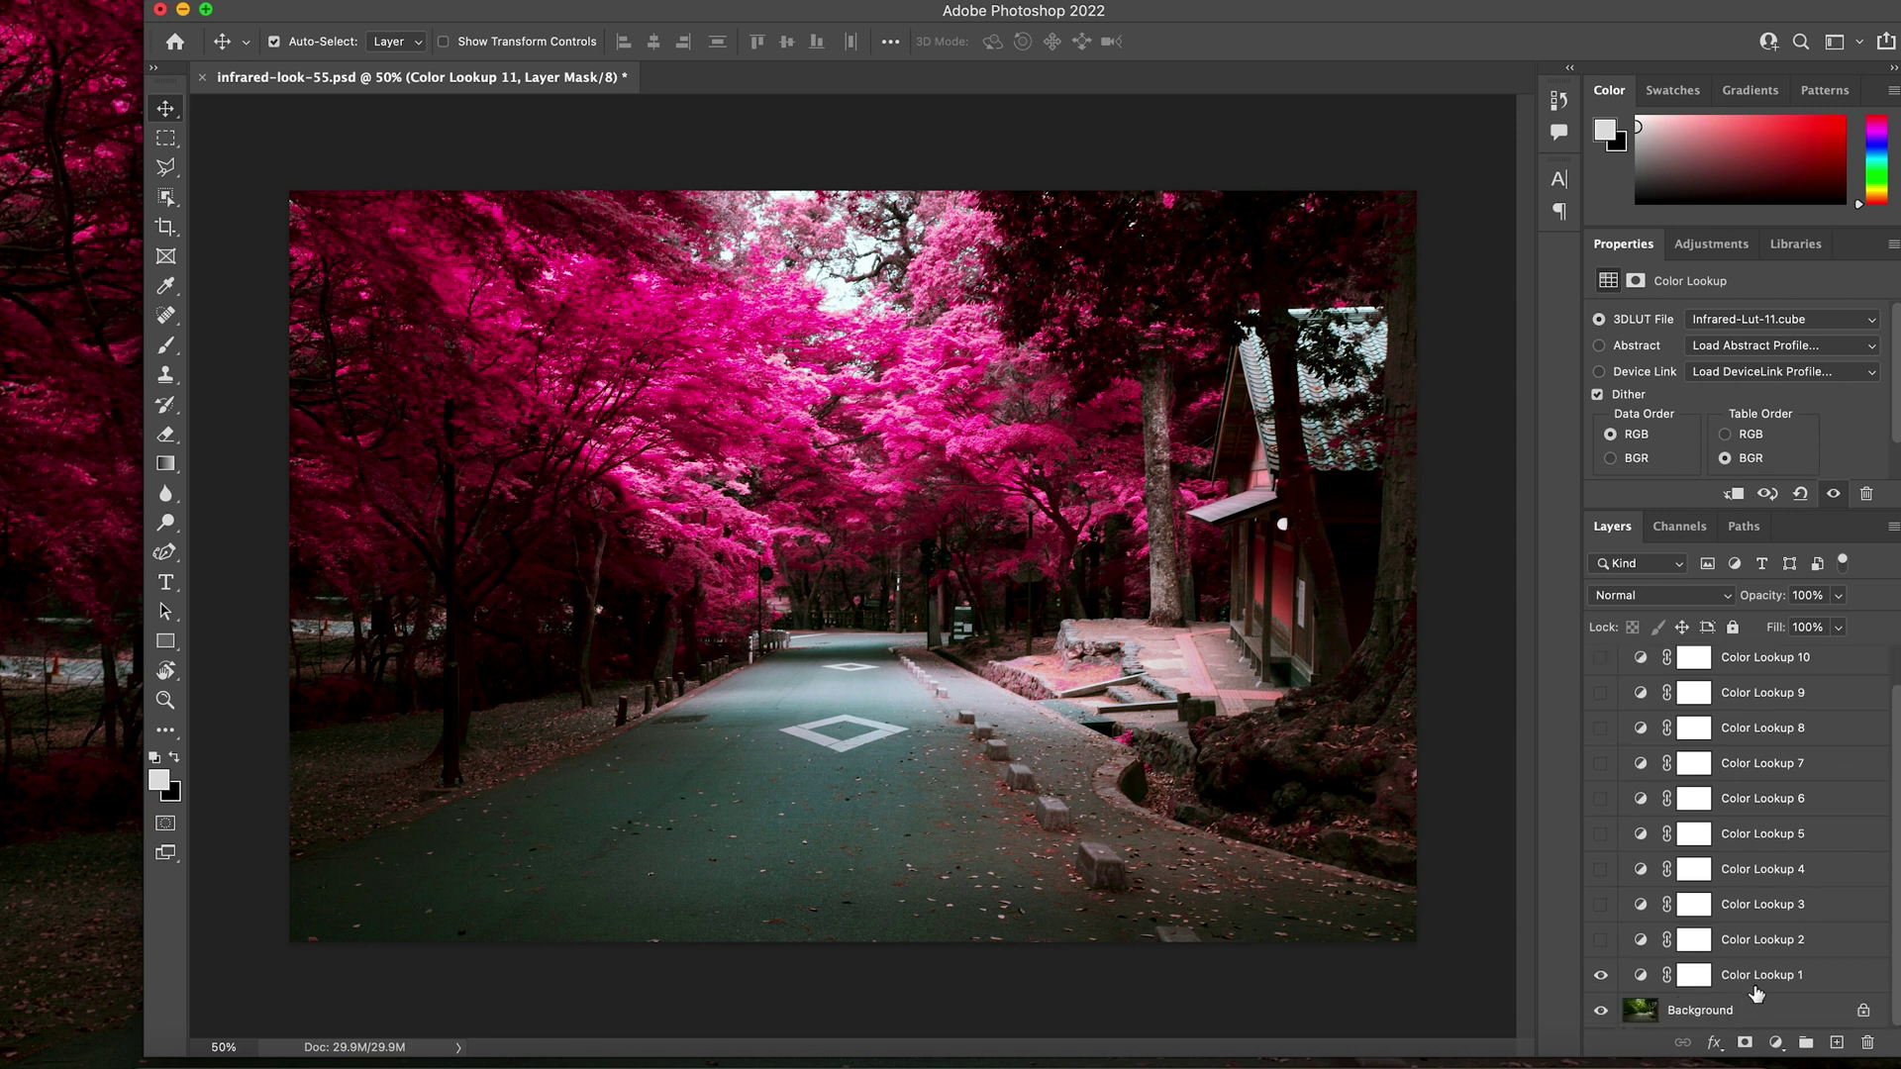
pyautogui.scroll(1, 1688, 703)
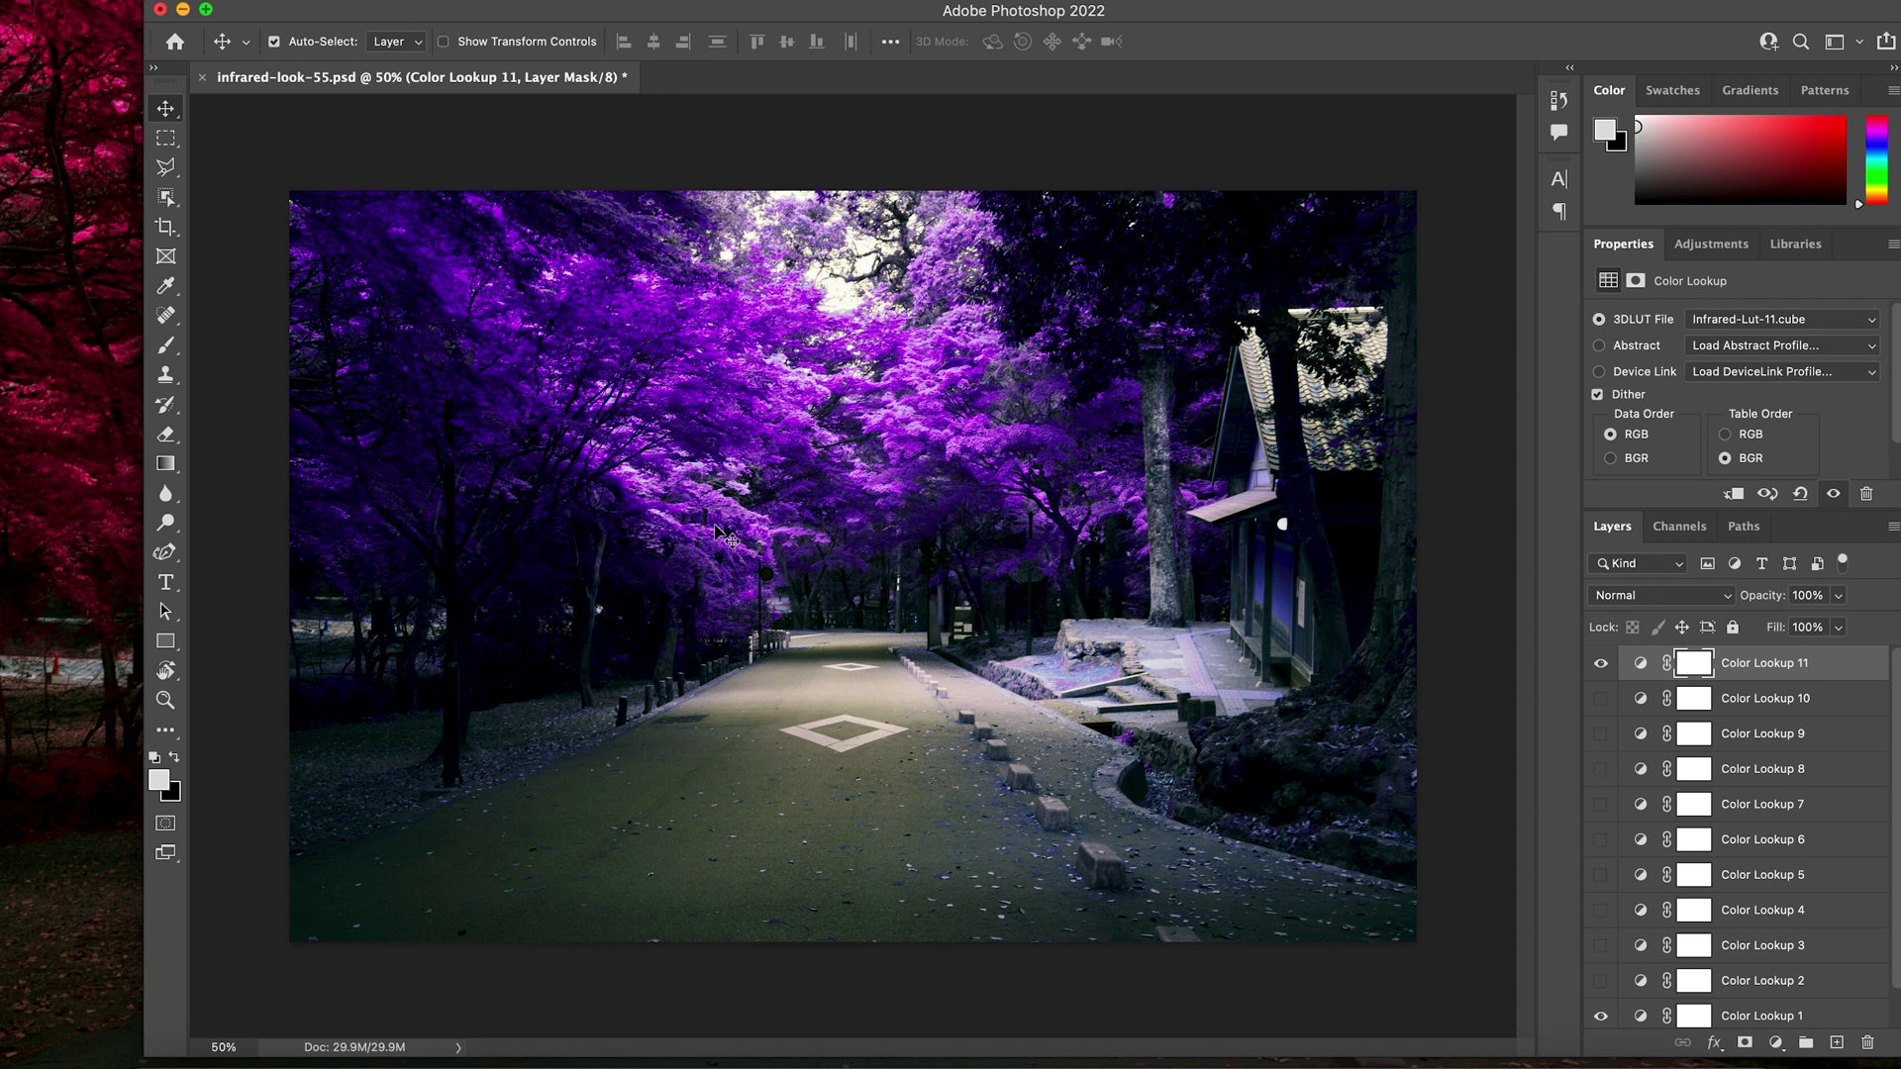
pyautogui.scroll(-1, 1646, 782)
pyautogui.scroll(1, 1648, 780)
pyautogui.click(1601, 663)
pyautogui.click(1601, 698)
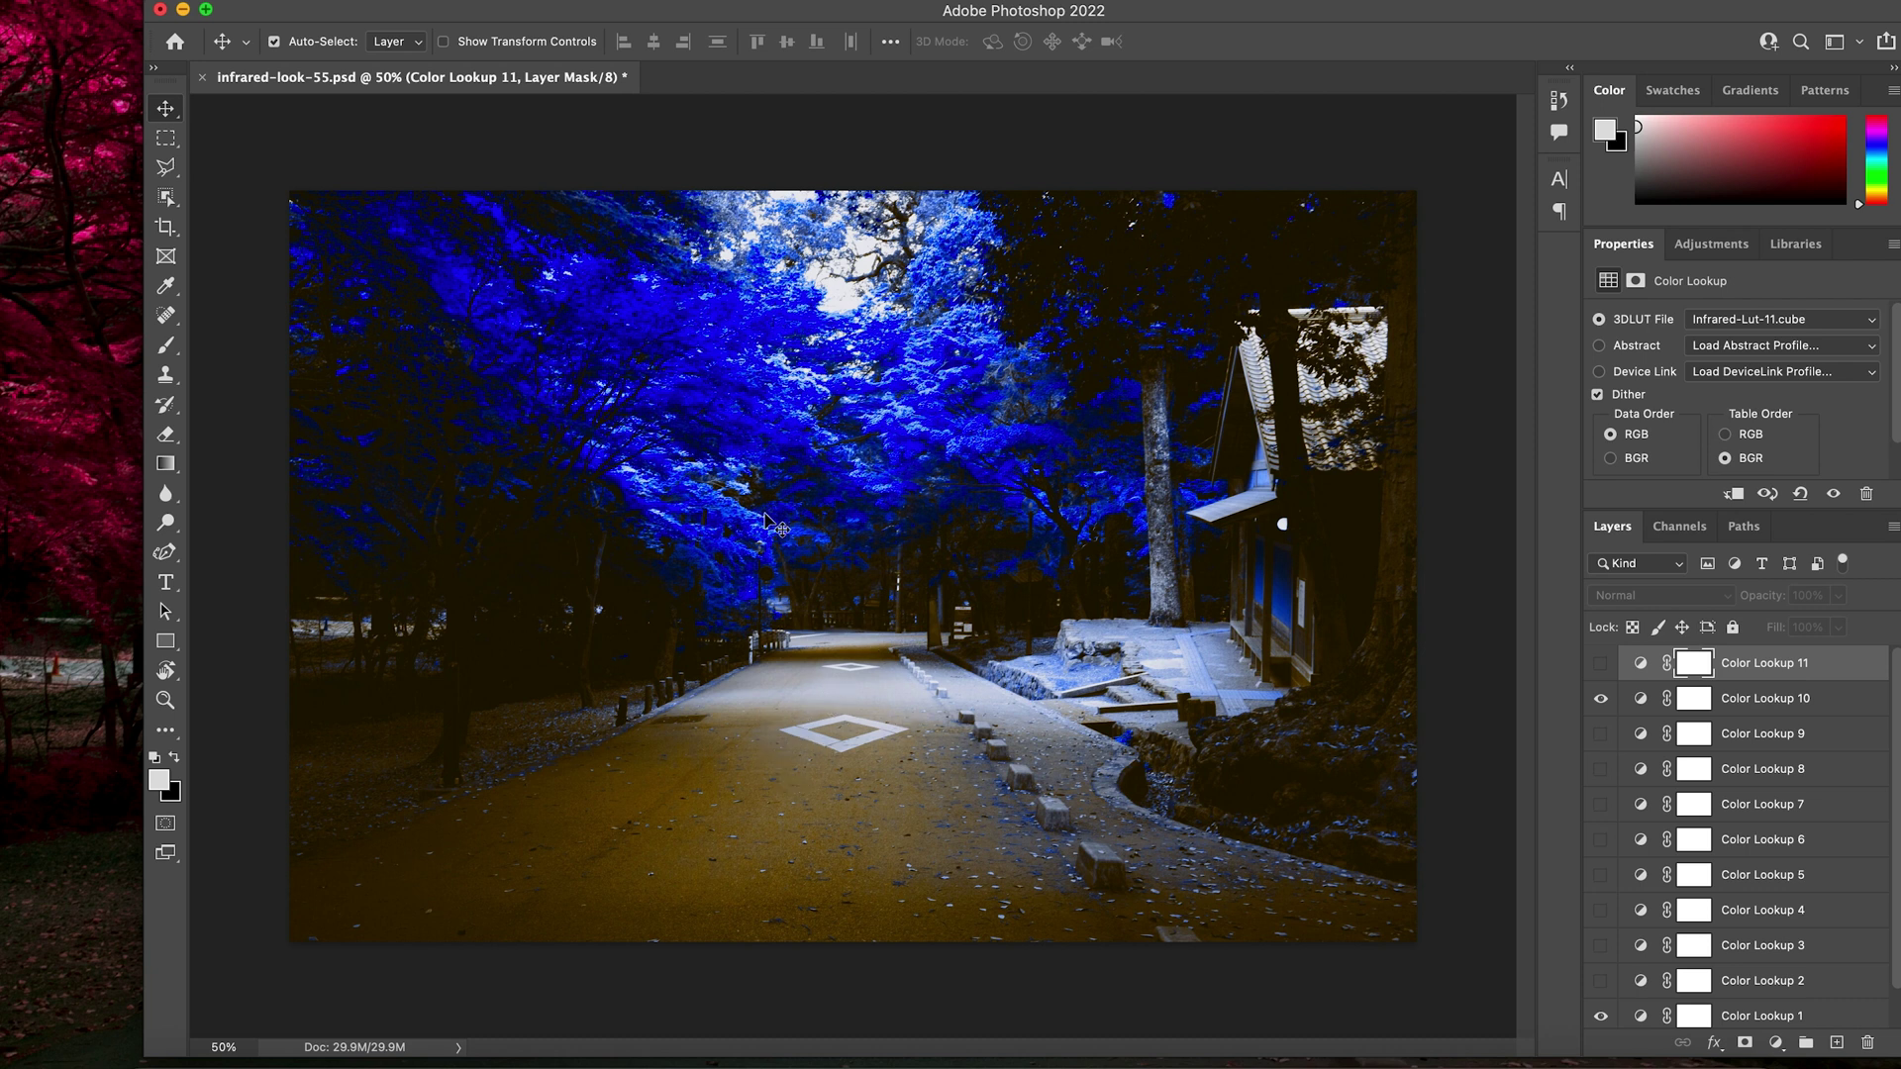
pyautogui.click(1601, 703)
pyautogui.click(1600, 734)
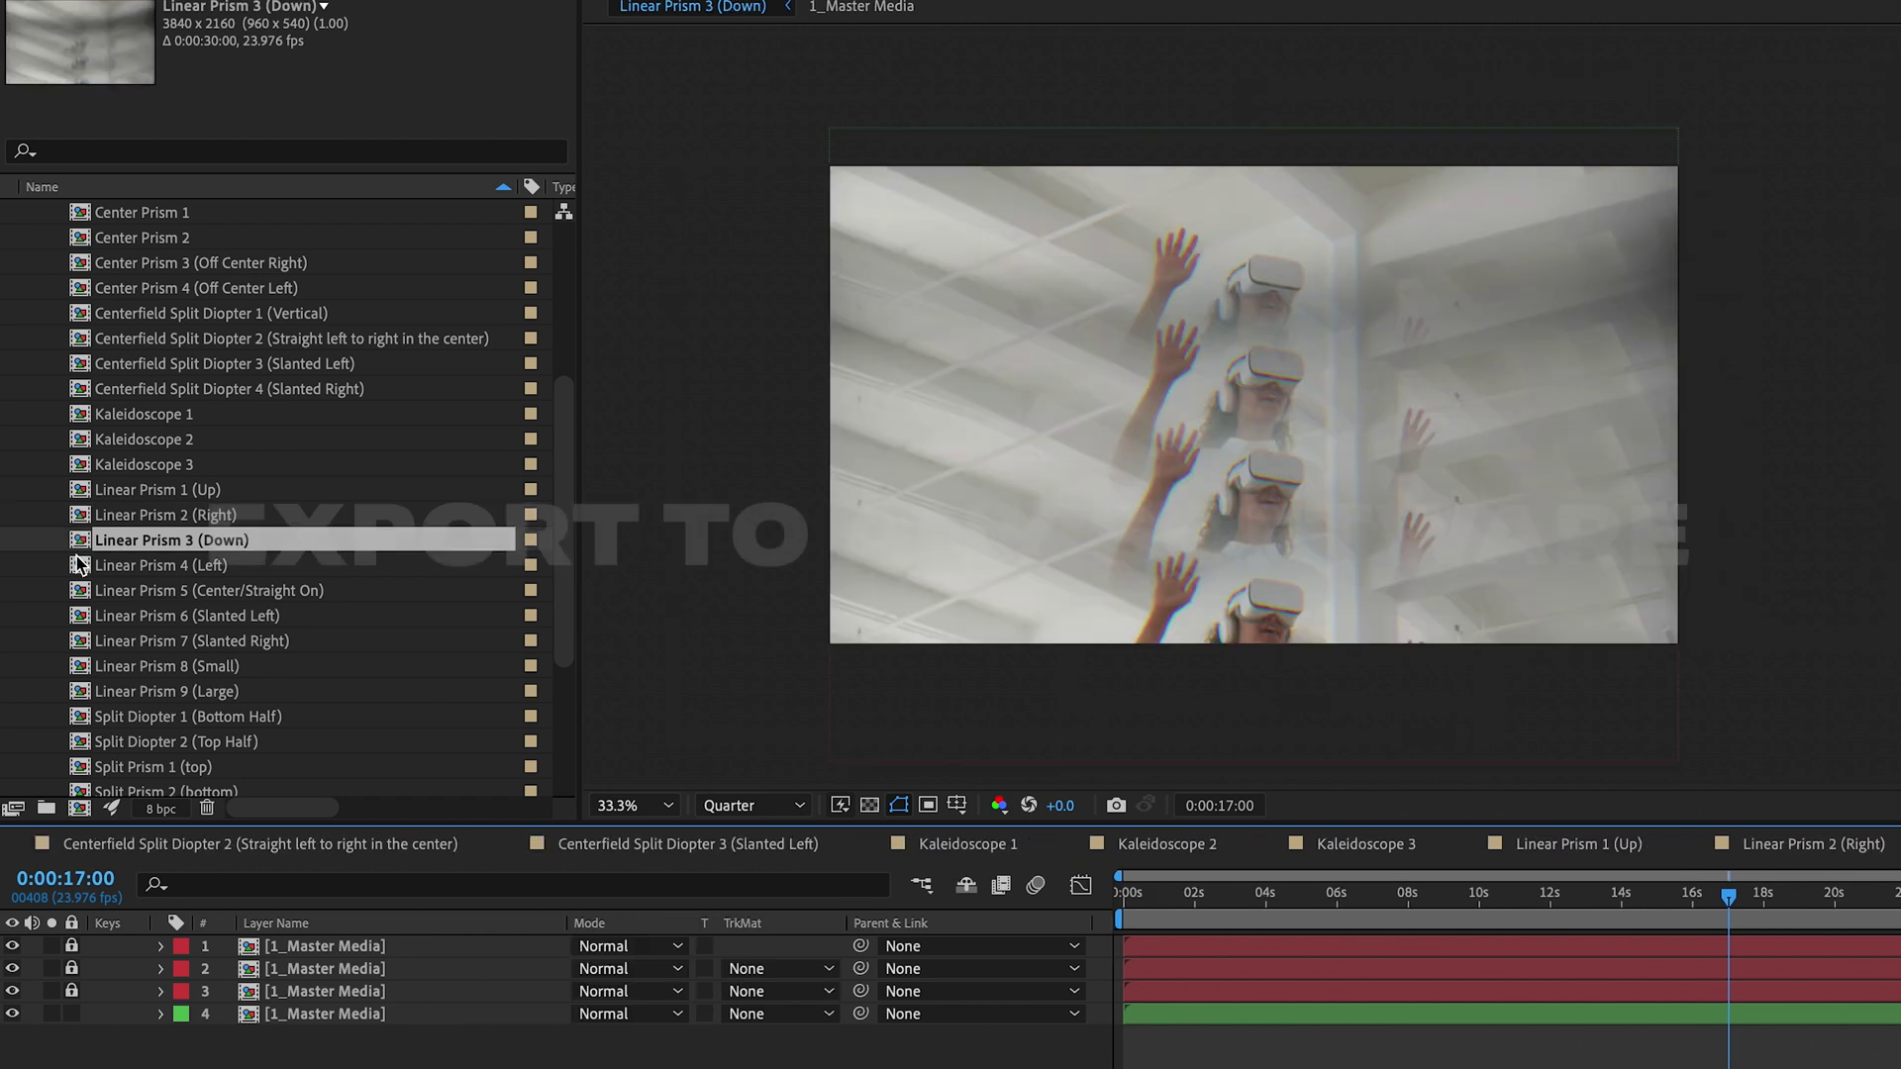
# Step: Open the Linear Prism 4 (Left) composition, then Linear Prism 5 (Center/Straight On)
pyautogui.doubleClick(90, 566)
pyautogui.doubleClick(84, 590)
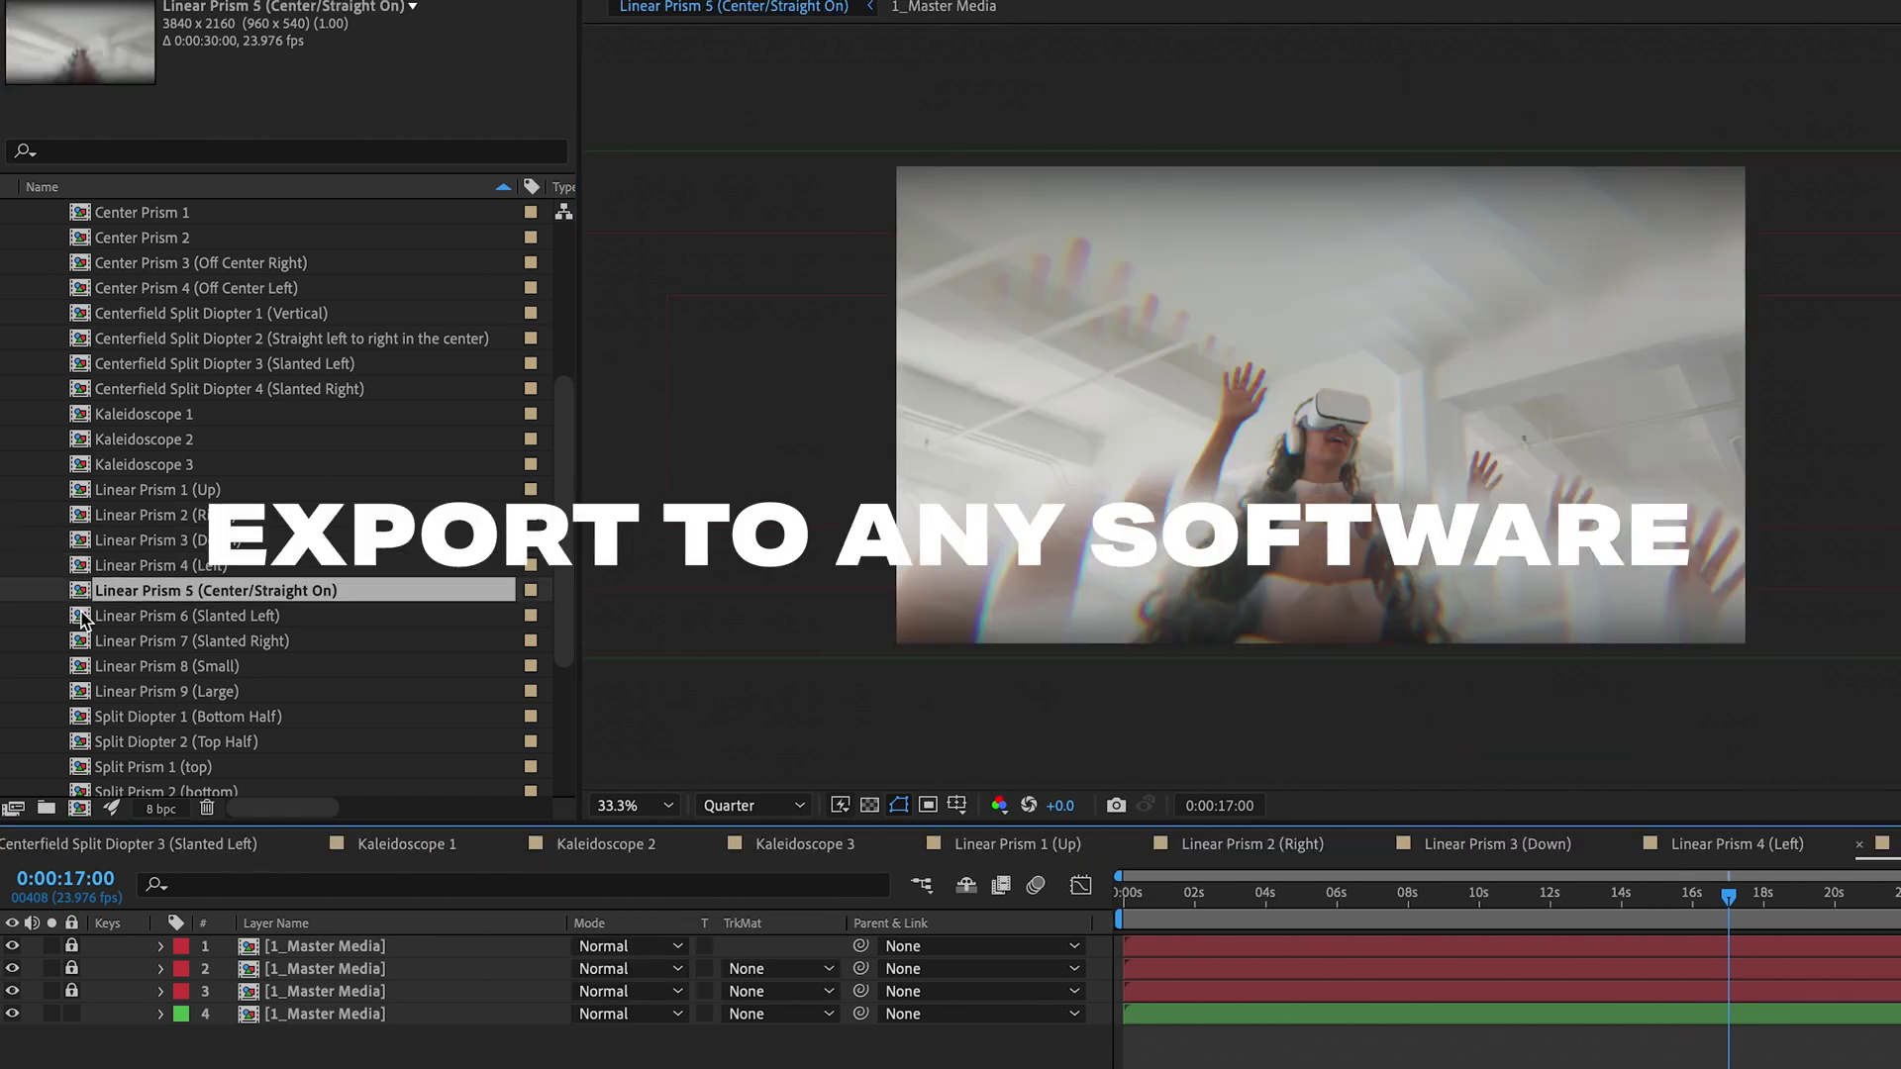